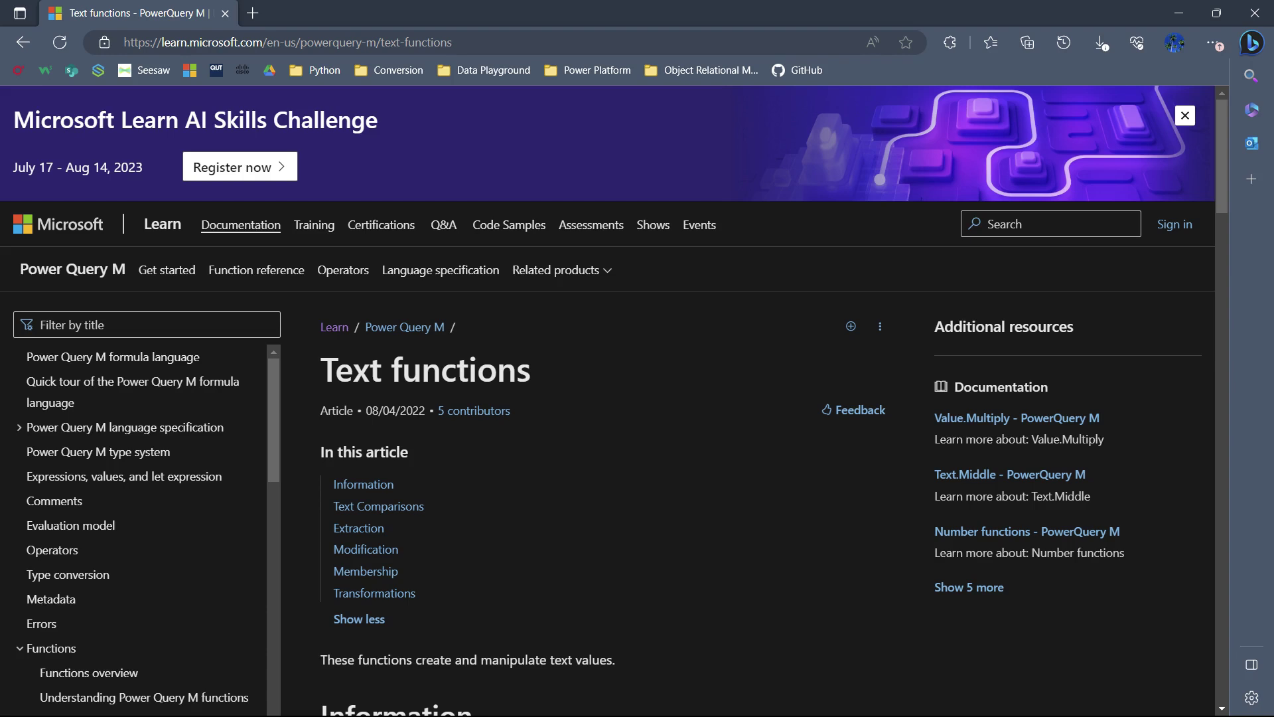
Step: Review the Power Query M text functions reference from the Information section through Transformations
{"action": "scroll", "coordinate": [608, 398], "scroll_direction": "down", "scroll_amount": 8}
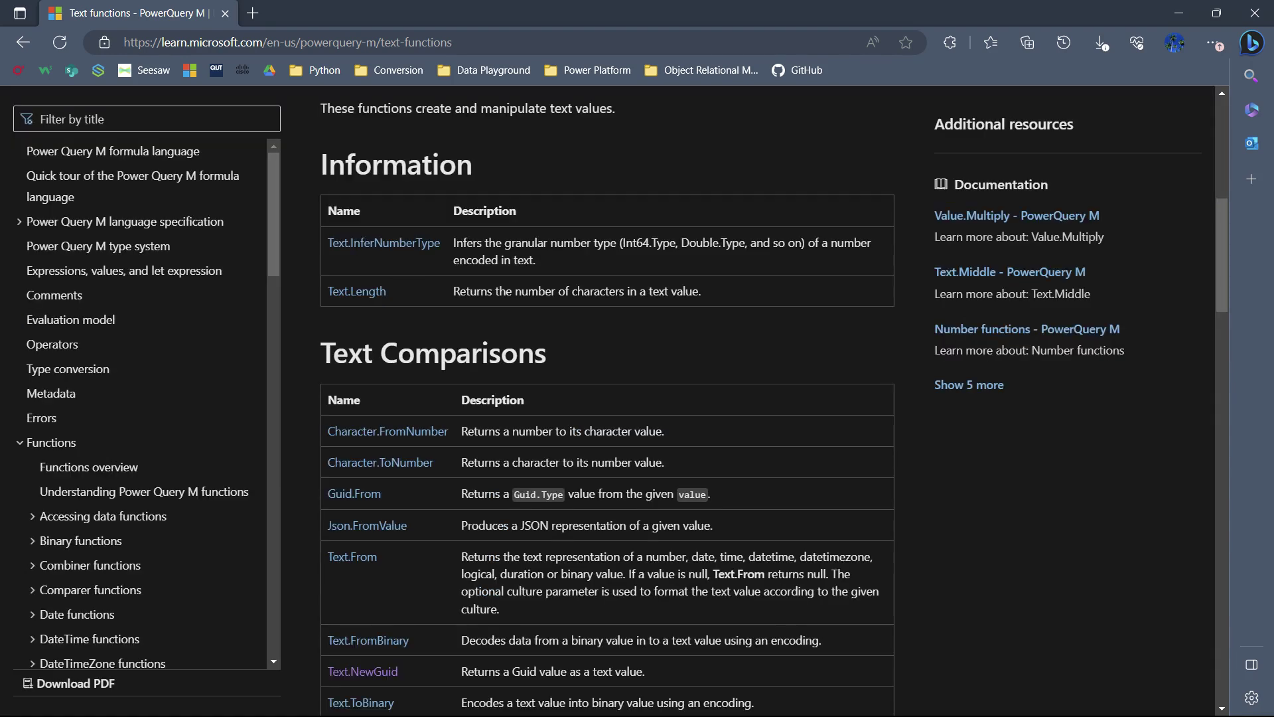
{"action": "scroll", "coordinate": [607, 399], "scroll_direction": "down", "scroll_amount": 8}
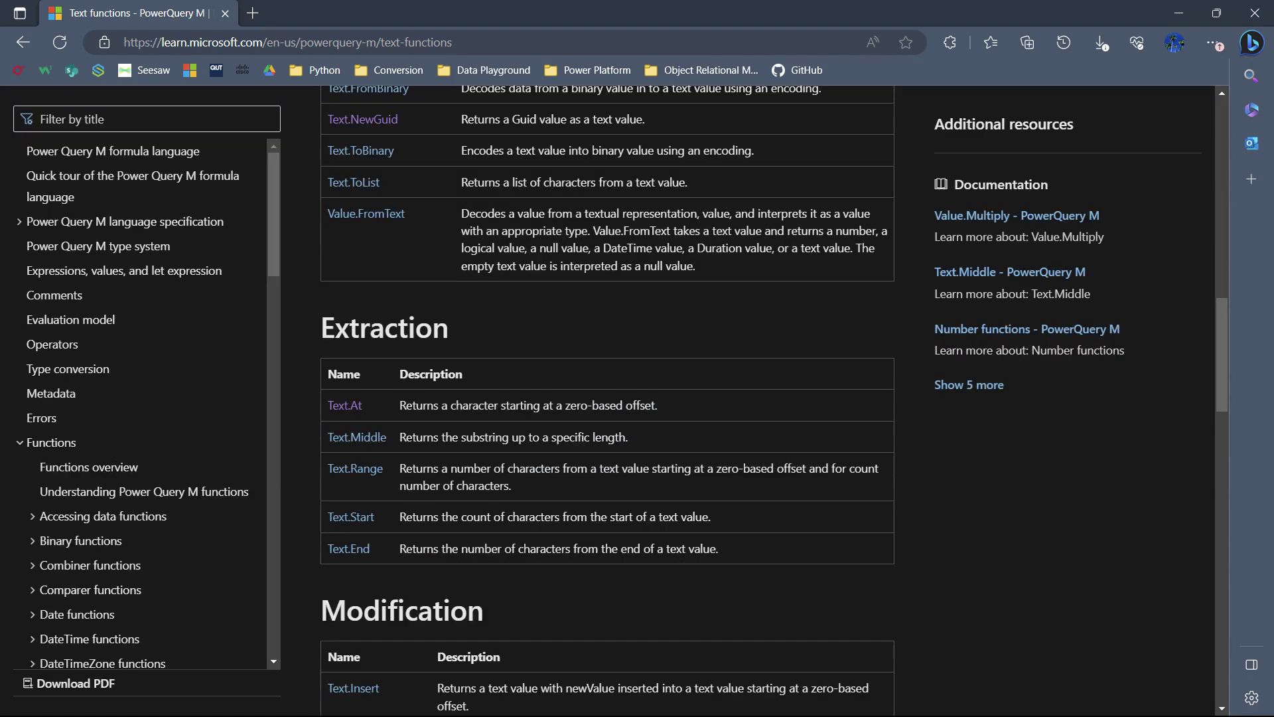
{"action": "scroll", "coordinate": [607, 398], "scroll_direction": "down", "scroll_amount": 8}
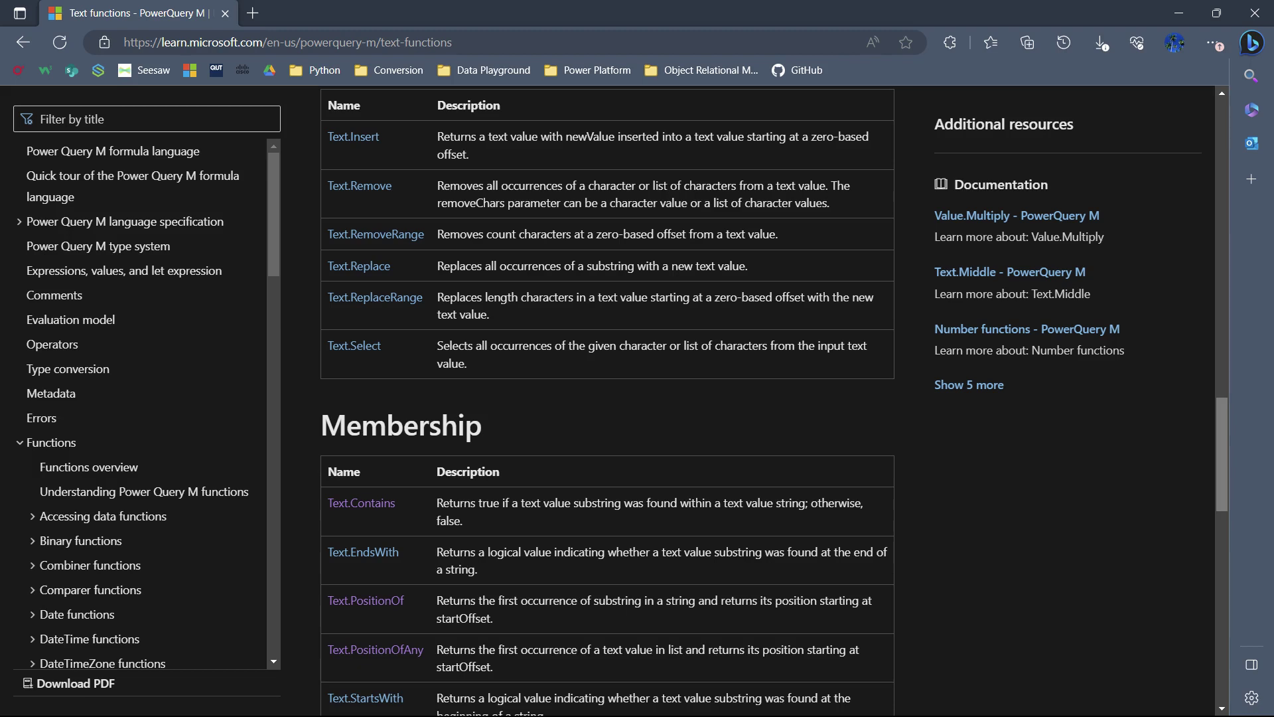
{"action": "scroll", "coordinate": [607, 398], "scroll_direction": "down", "scroll_amount": 8}
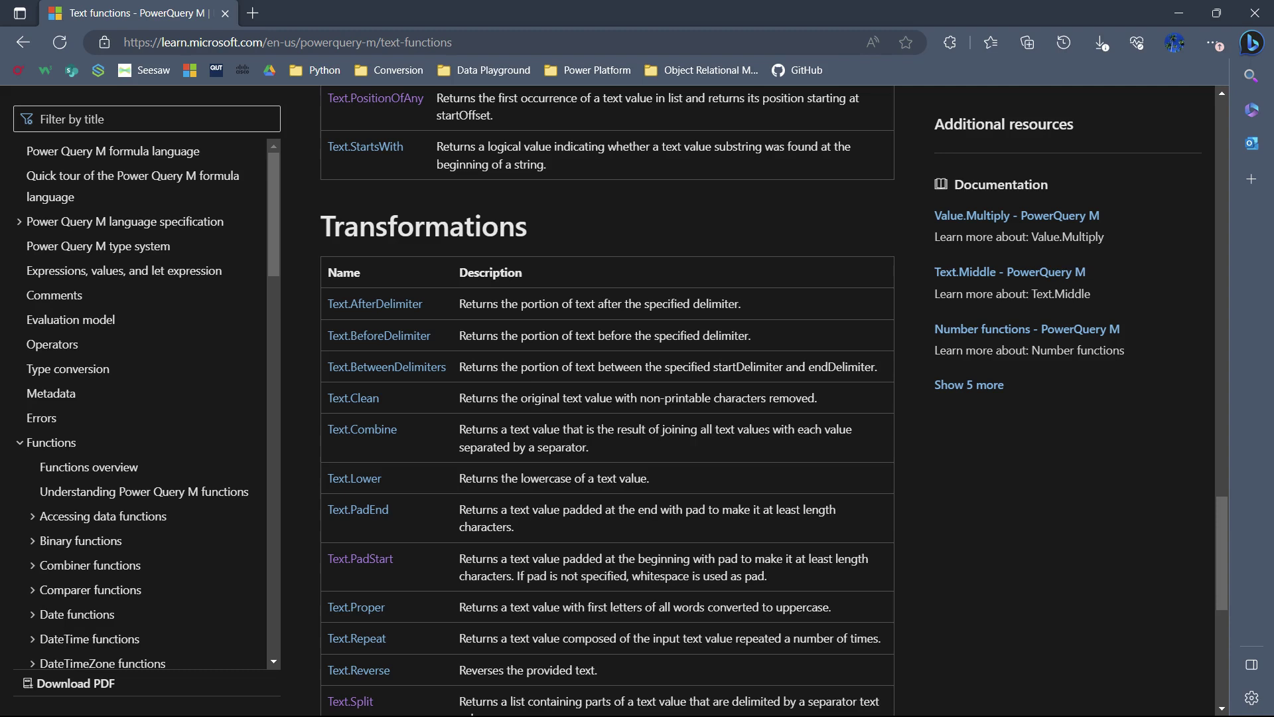
{"action": "scroll", "coordinate": [607, 398], "scroll_direction": "down", "scroll_amount": 8}
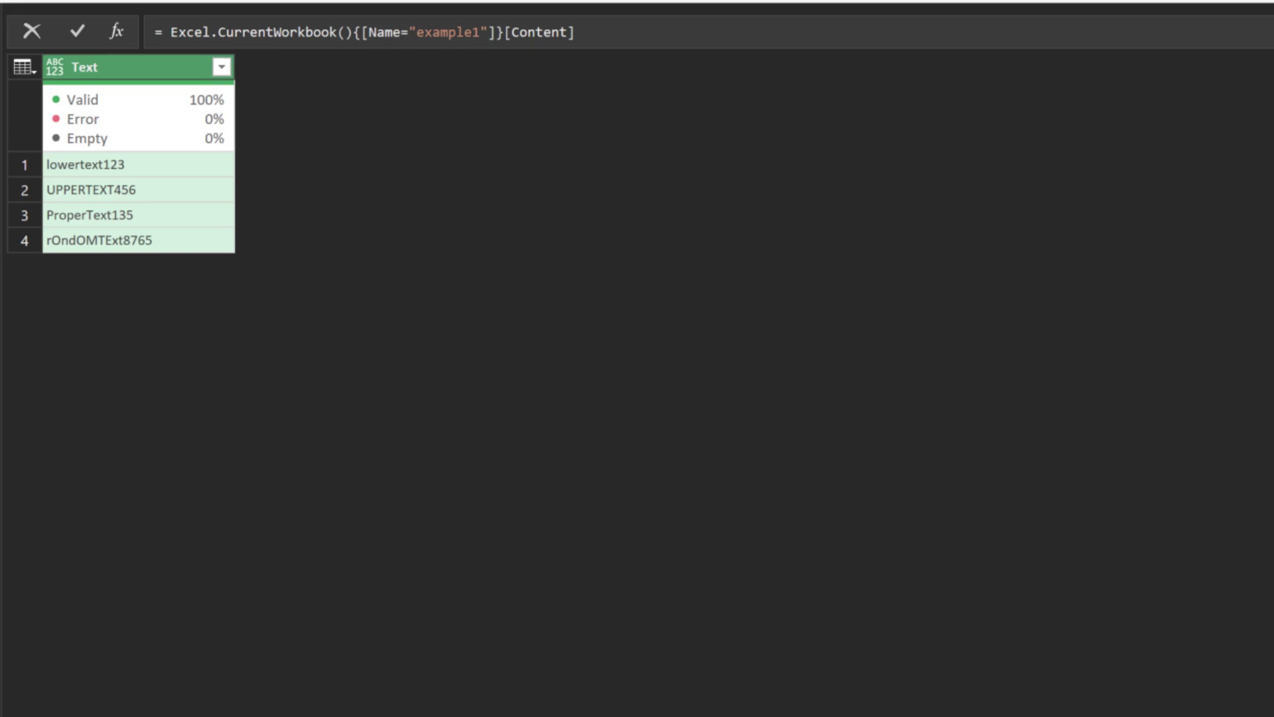
Step: Switch to Power Query Editor and add a custom column named Text.Lower with the formula Text.Lower([Text])
{"action": "type", "text": "Text.Lower("}
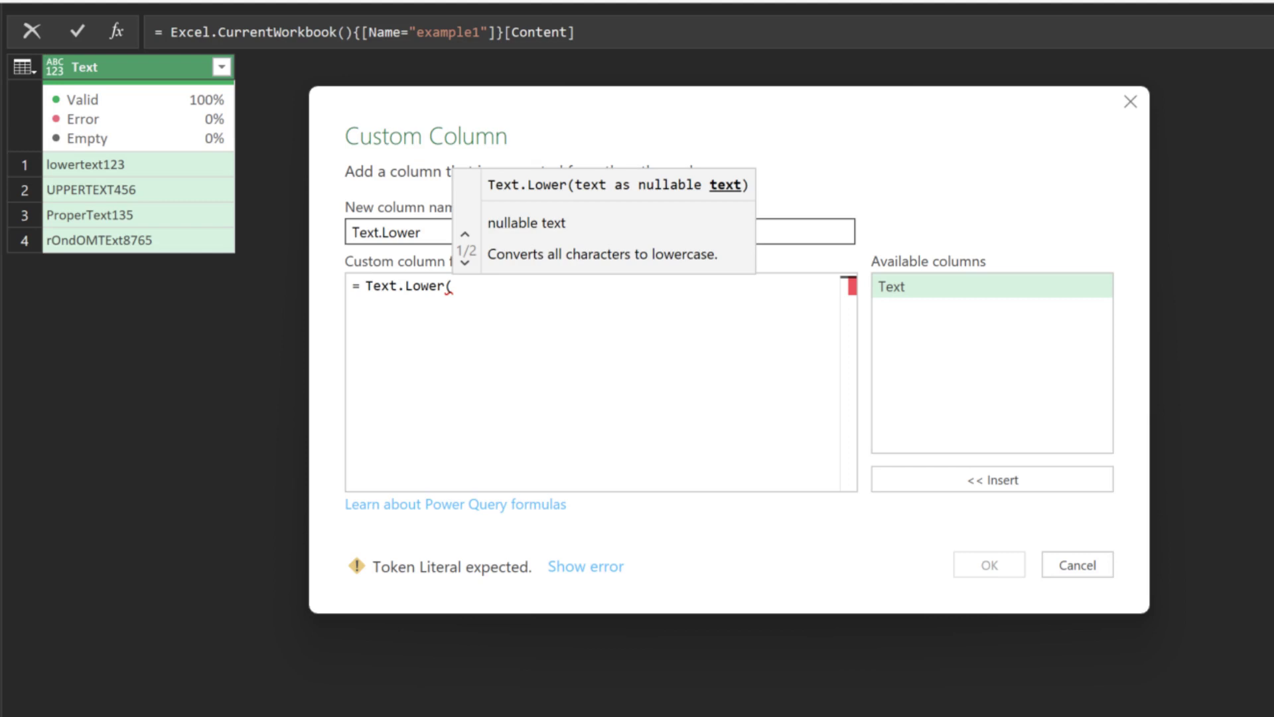
{"action": "type", "text": "[Text]"}
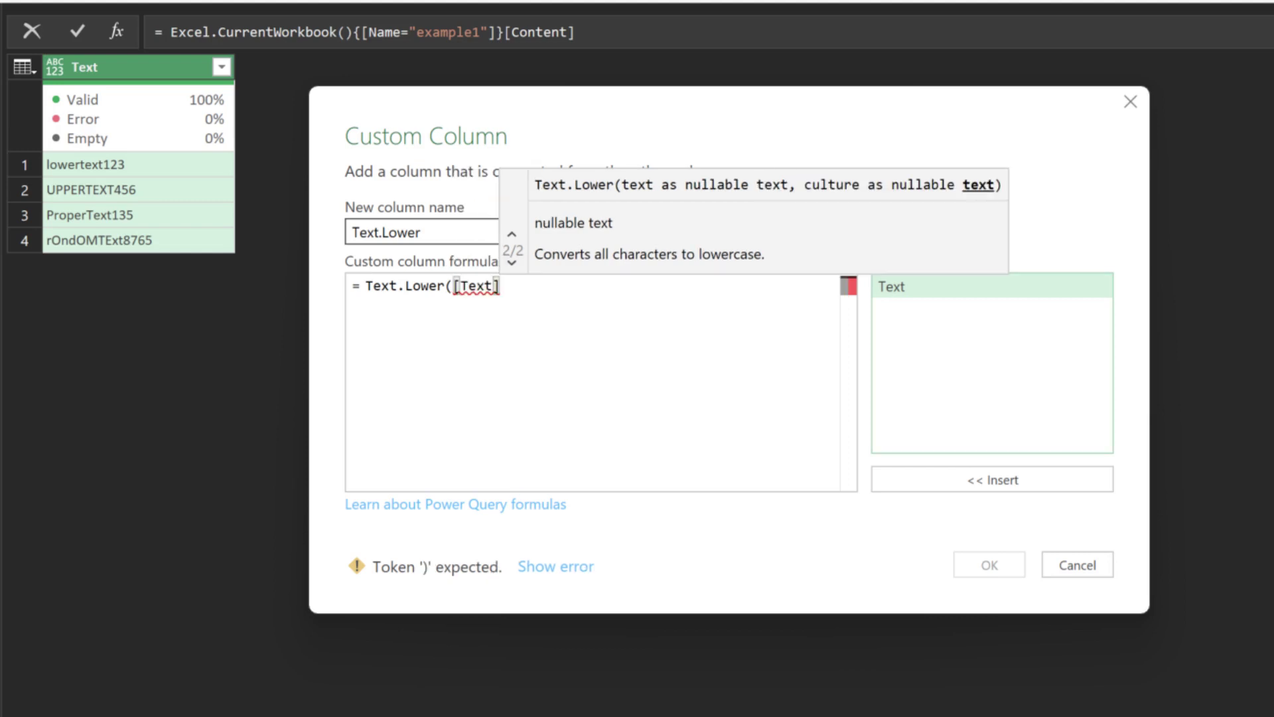
{"action": "type", "text": ")"}
{"action": "left_click", "coordinate": [990, 565]}
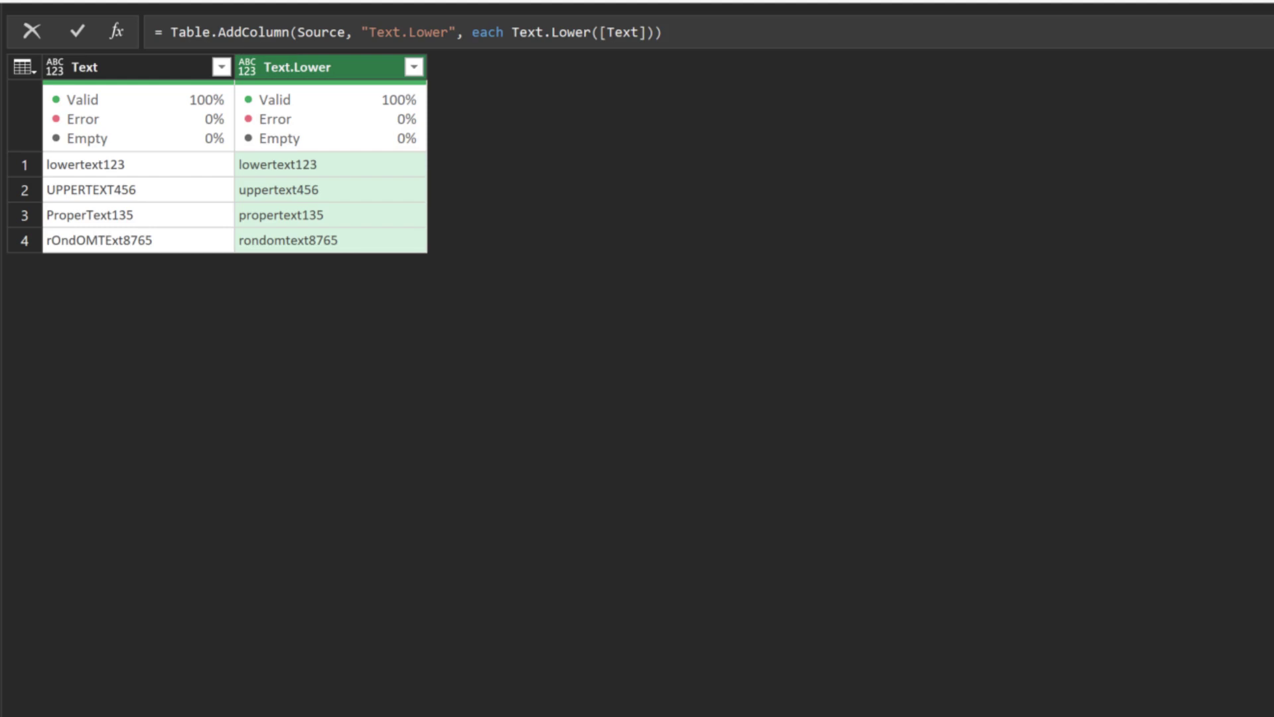
Step: Add a custom column named Text.Upper with the formula Text.Upper([Text])
{"action": "type", "text": "Text.Upper"}
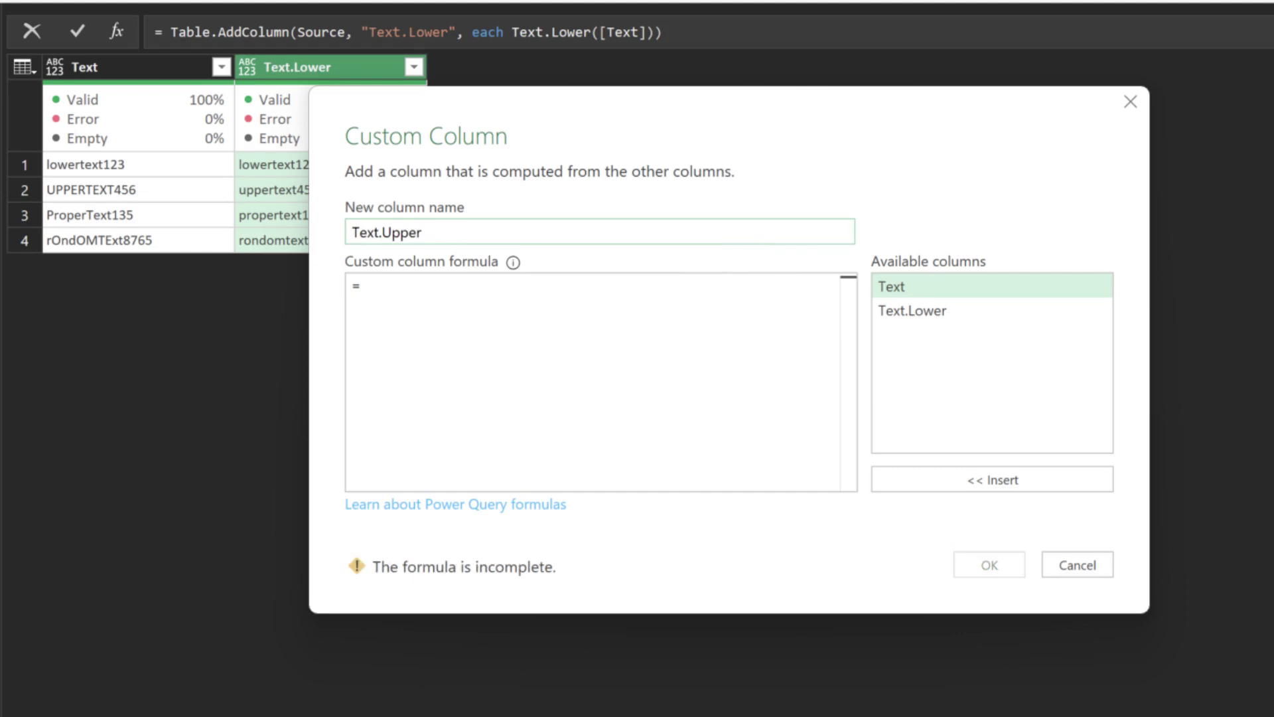
{"action": "key", "text": "Tab"}
{"action": "type", "text": "Text.Upper("}
{"action": "double_click", "coordinate": [892, 287]}
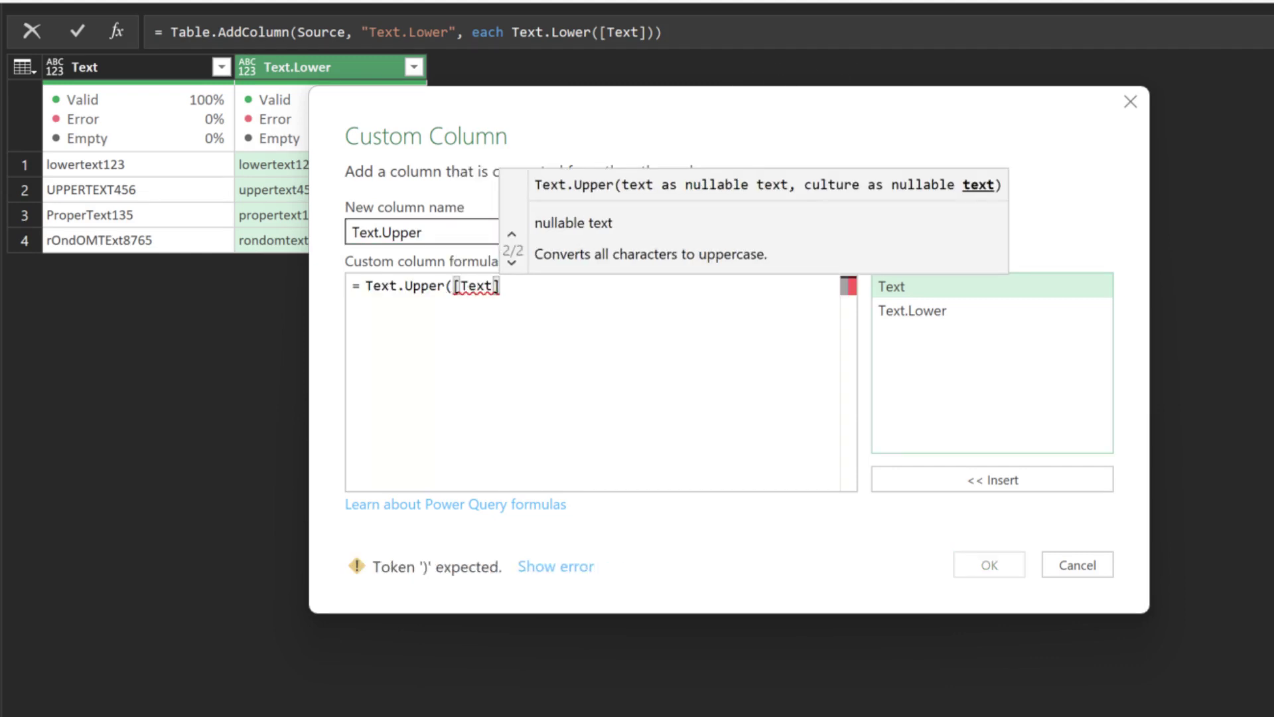
{"action": "type", "text": ")"}
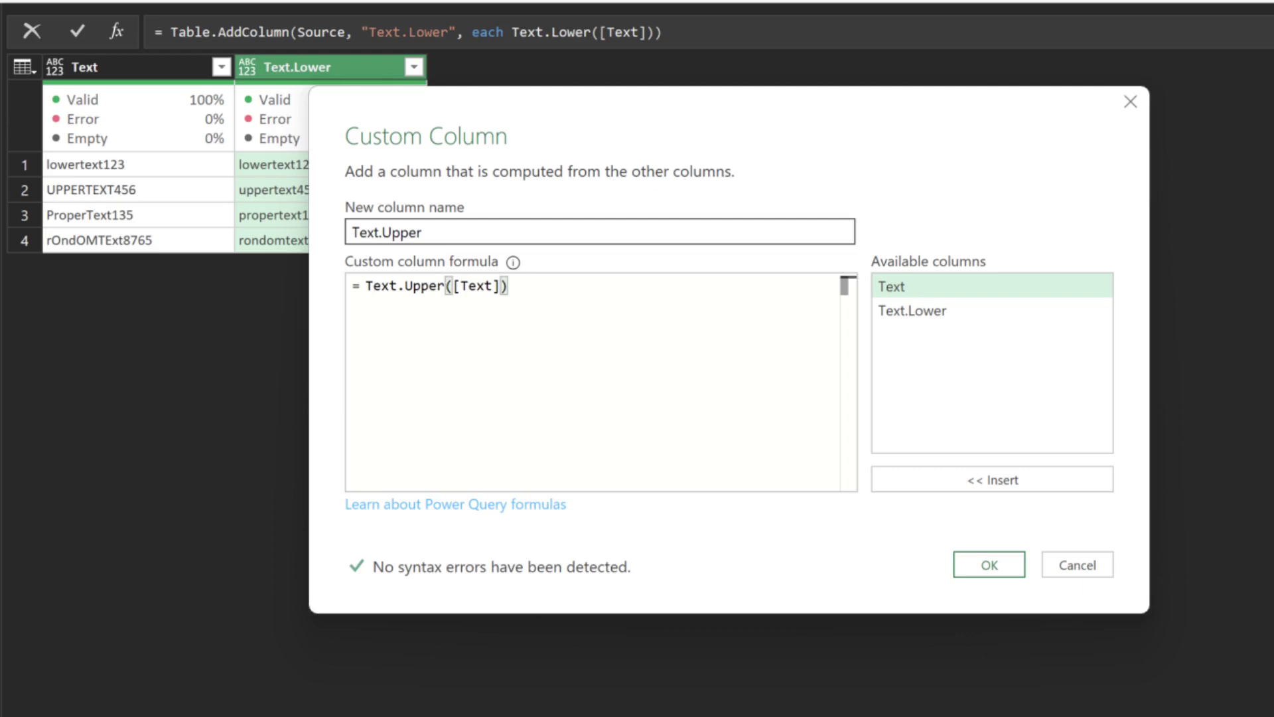
{"action": "left_click", "coordinate": [990, 565]}
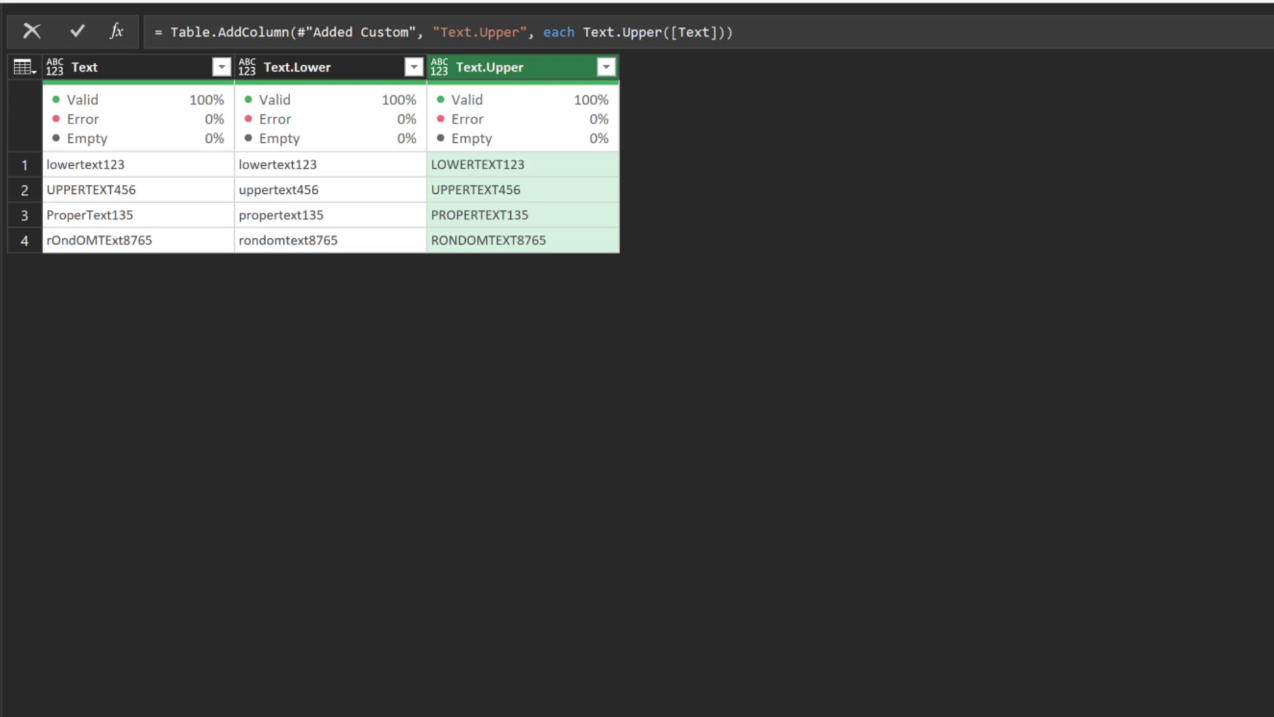
Step: Add a custom column named Text.Proper with the formula Text.Proper([Text])
{"action": "type", "text": "Text.Proper"}
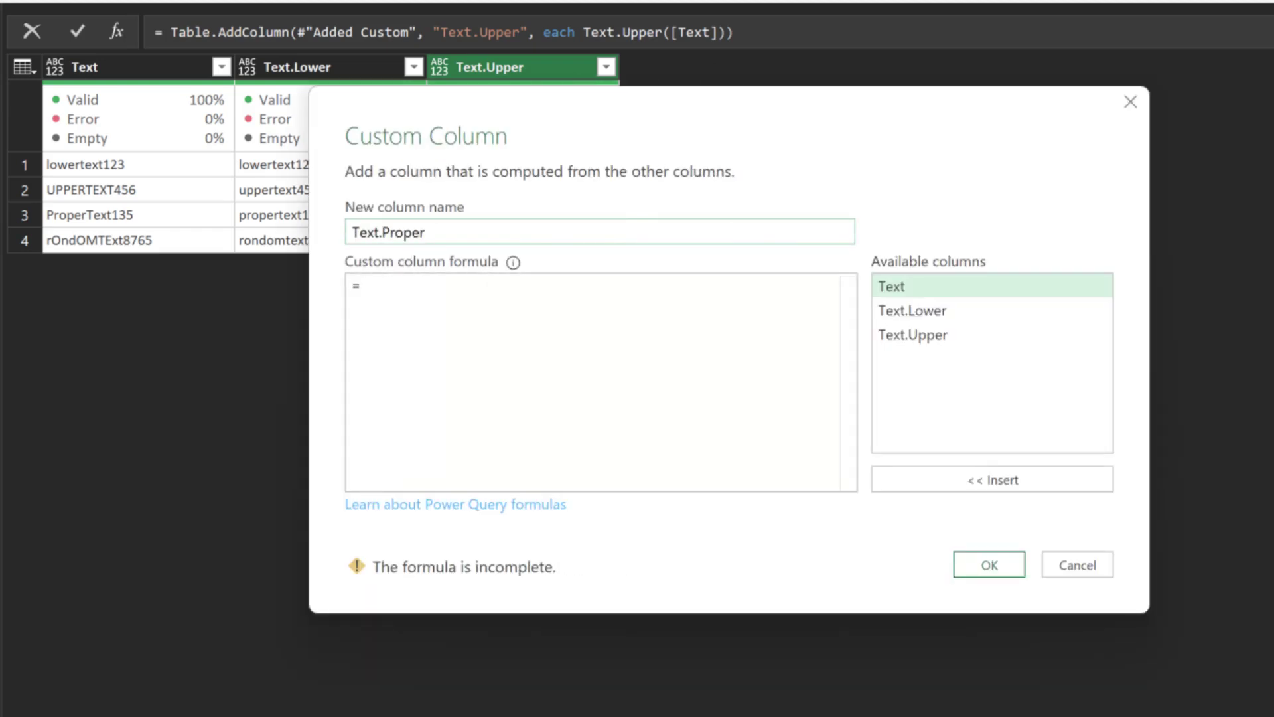
{"action": "key", "text": "Tab"}
{"action": "type", "text": "Text.Proper("}
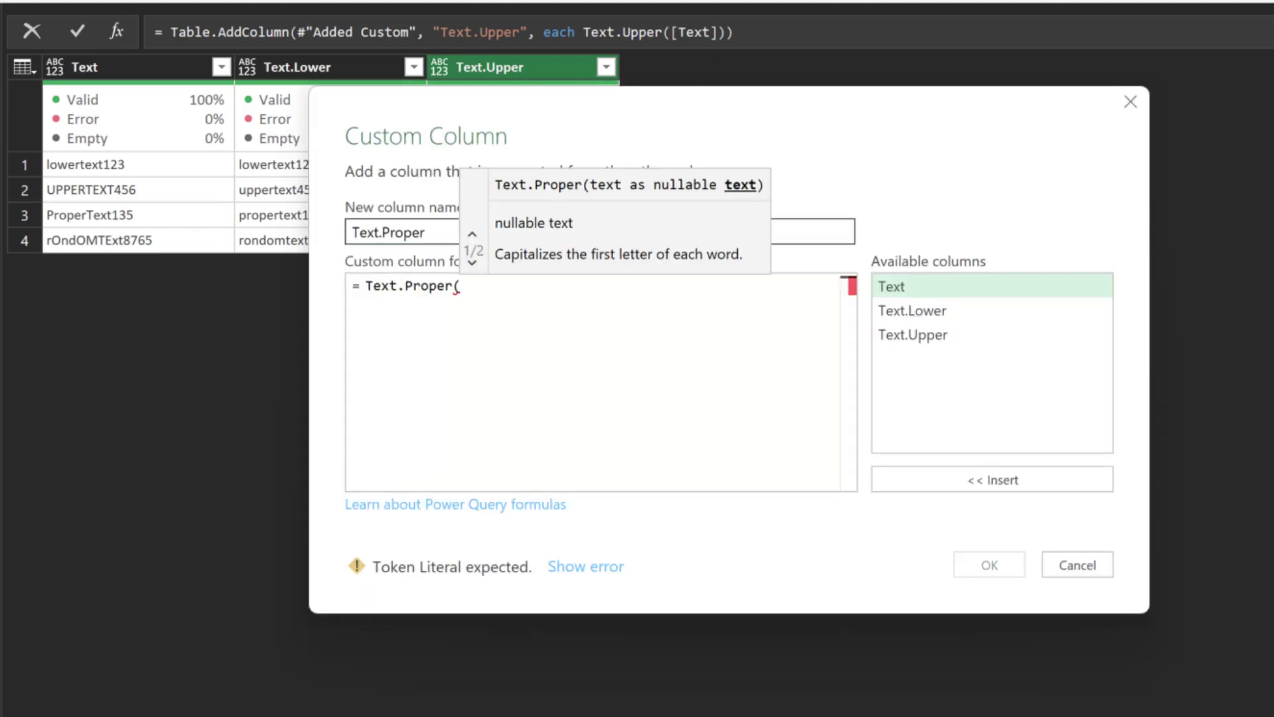
{"action": "double_click", "coordinate": [892, 287]}
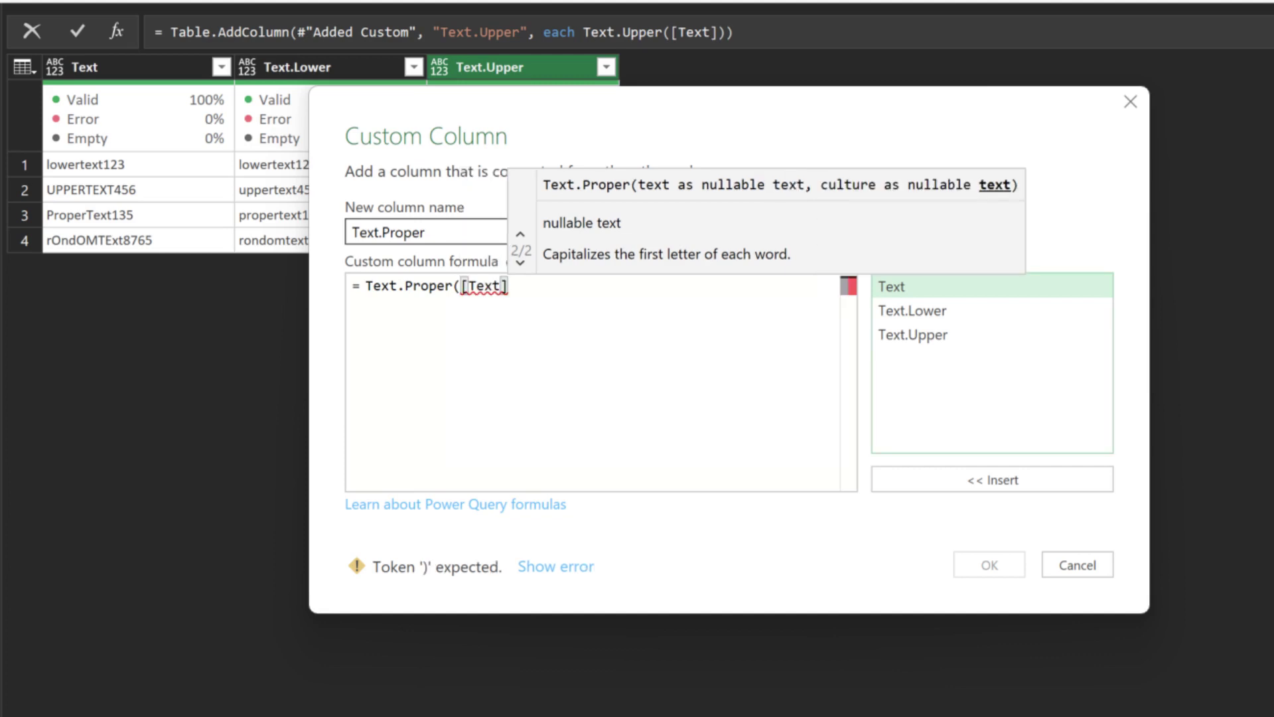
{"action": "type", "text": ")"}
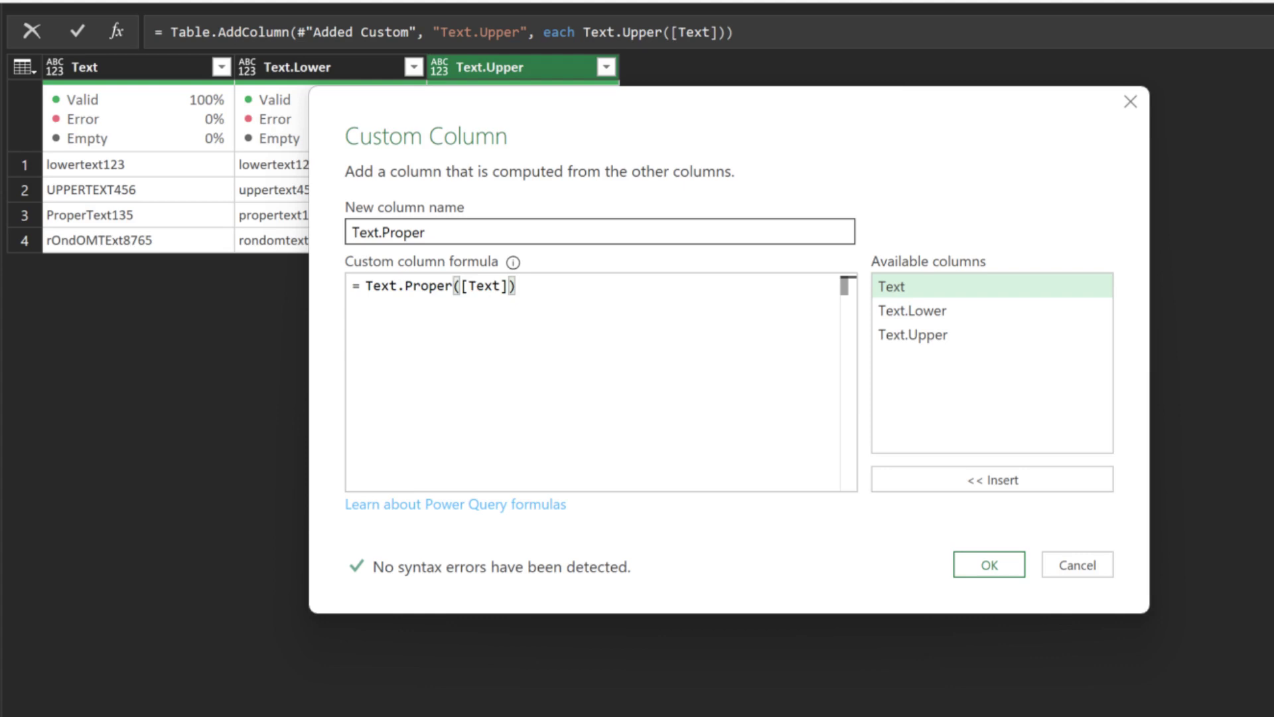
{"action": "left_click", "coordinate": [989, 565]}
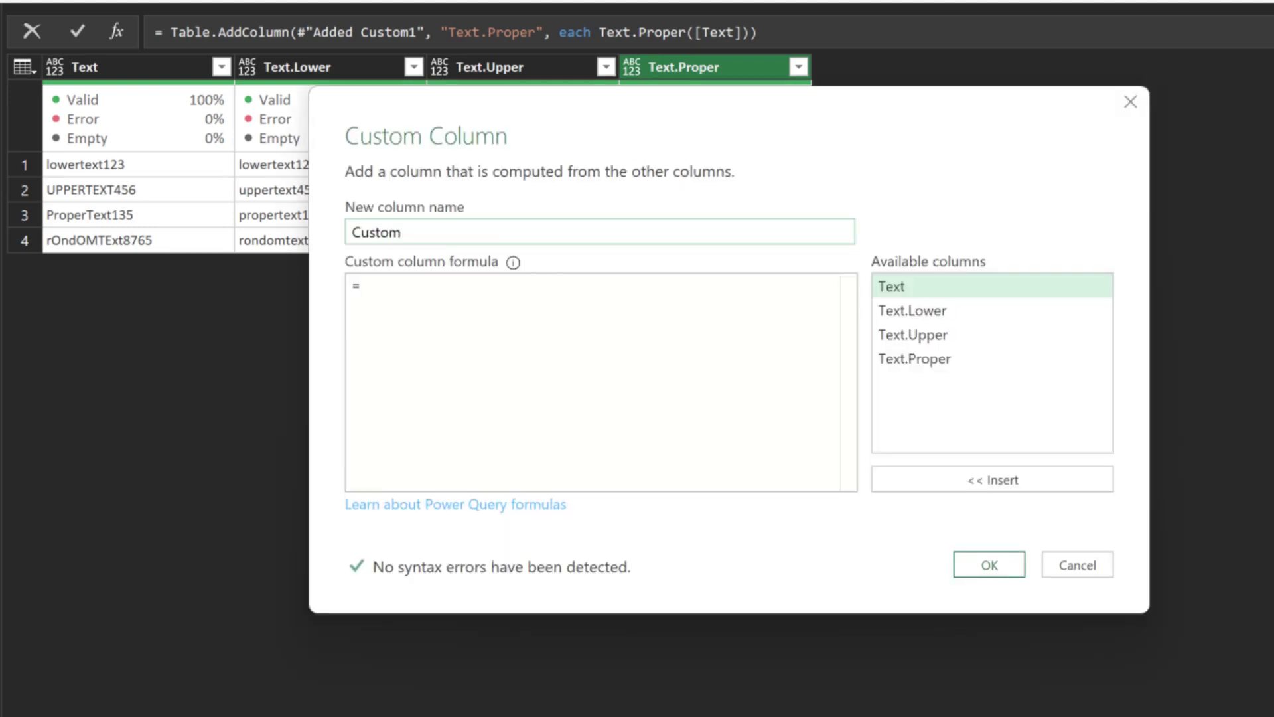
Step: Add a custom column named Text.Remove_Number that strips digits using Text.Remove([Text], {"1".."9"})
{"action": "type", "text": "Text.Remove_Number"}
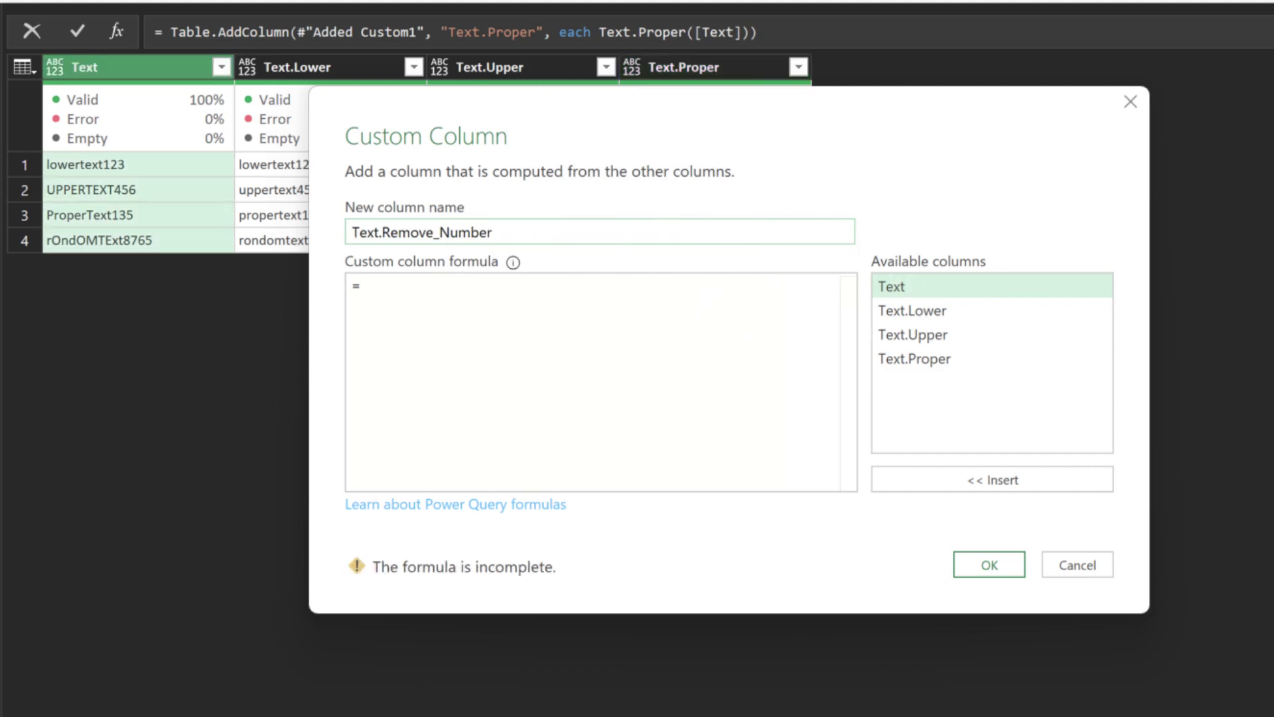
{"action": "key", "text": "Tab"}
{"action": "type", "text": "Text.Remove("}
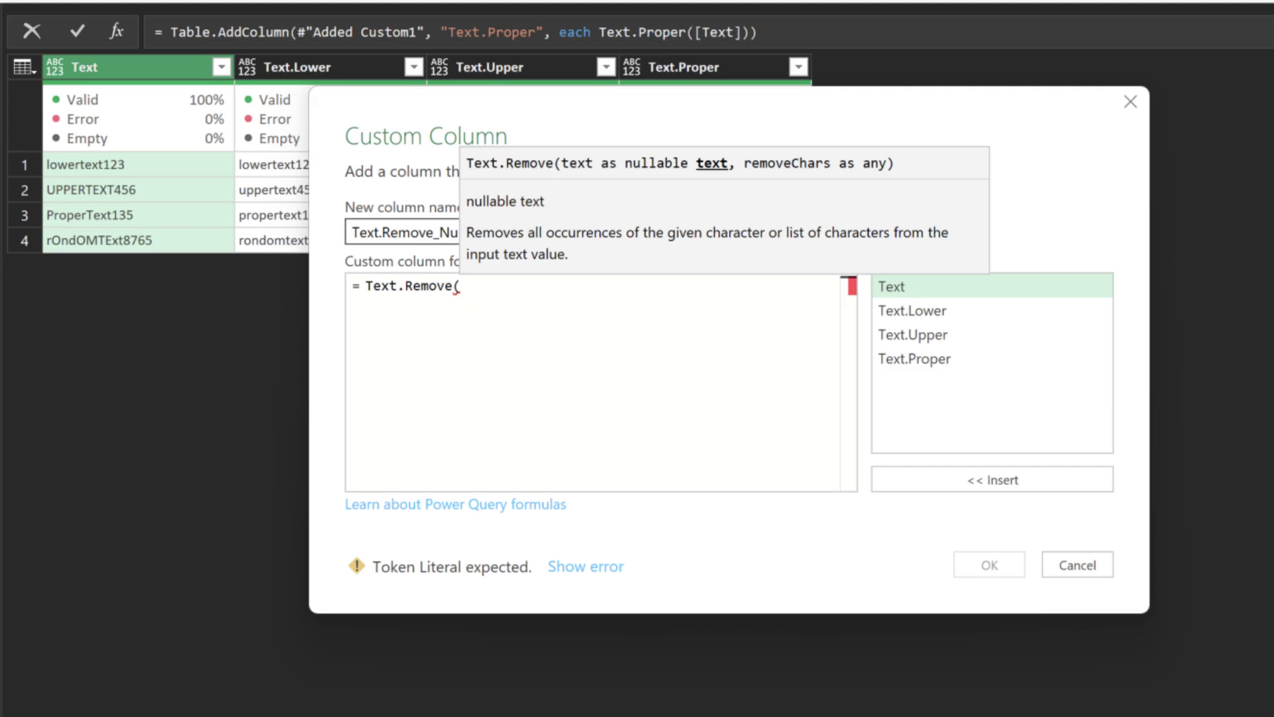
{"action": "type", "text": "[Text]"}
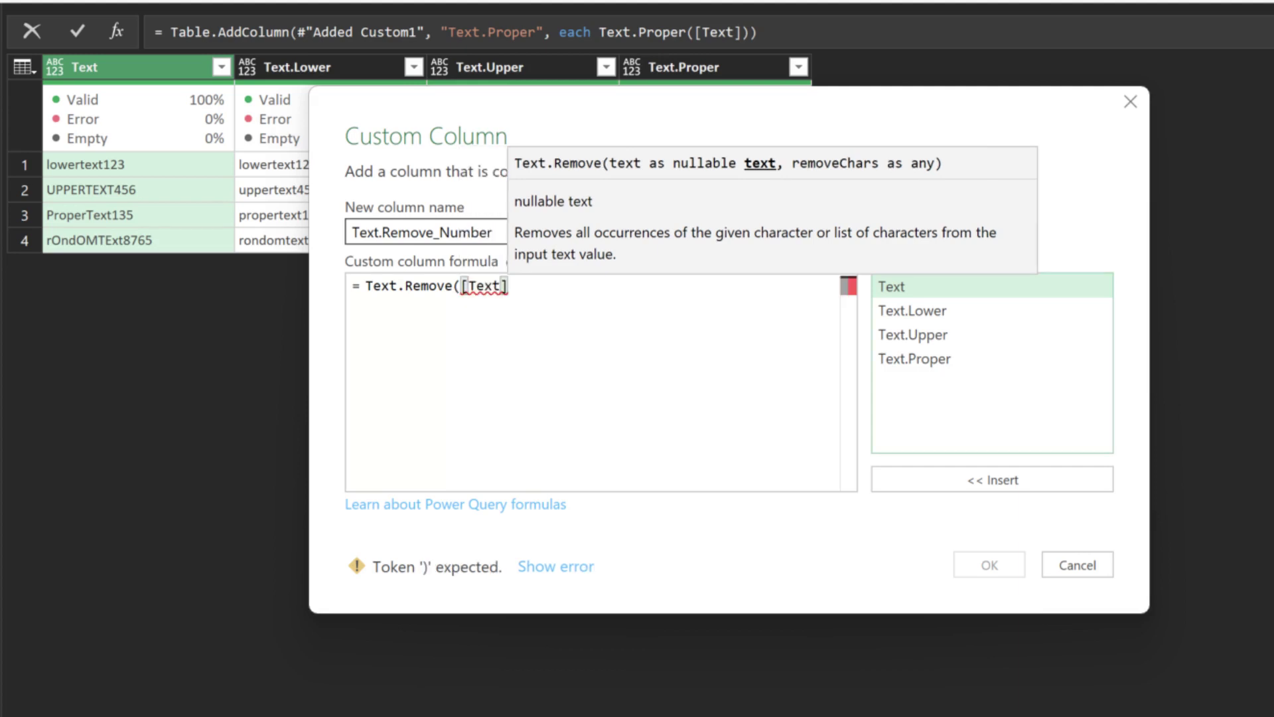
{"action": "type", "text": ","}
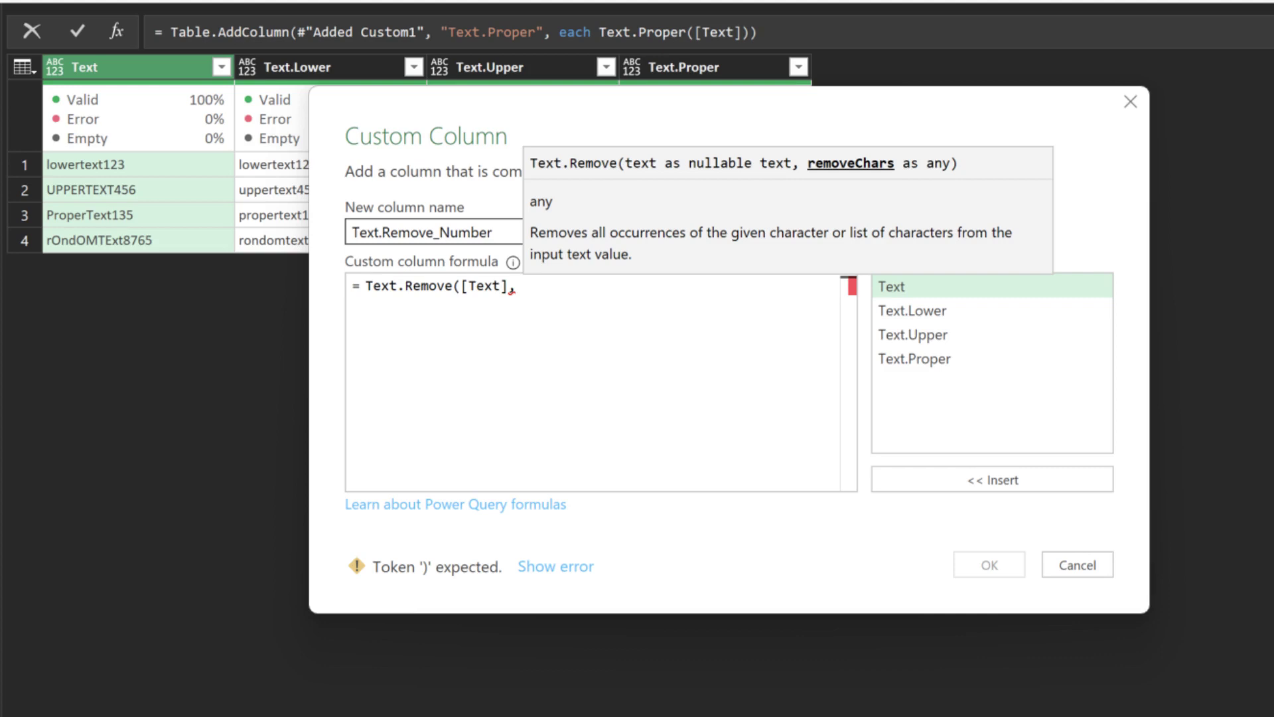
{"action": "type", "text": " {})"}
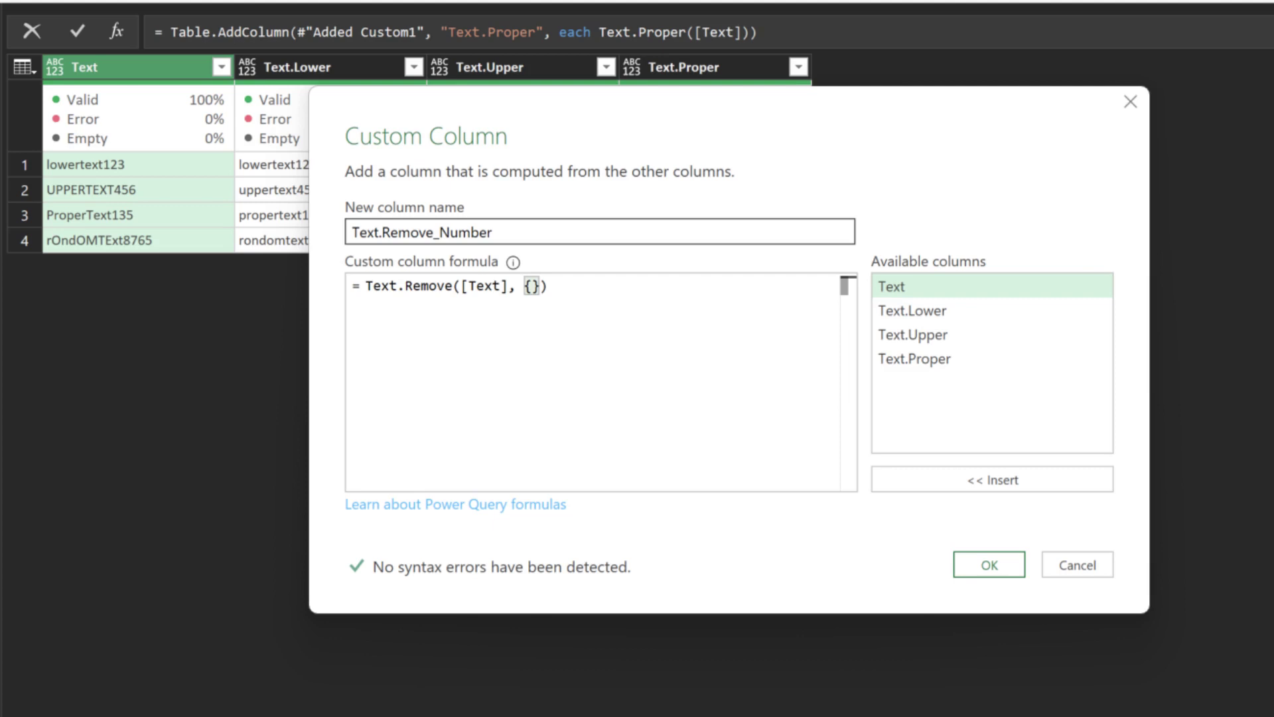
{"action": "type", "text": "\"1\".."}
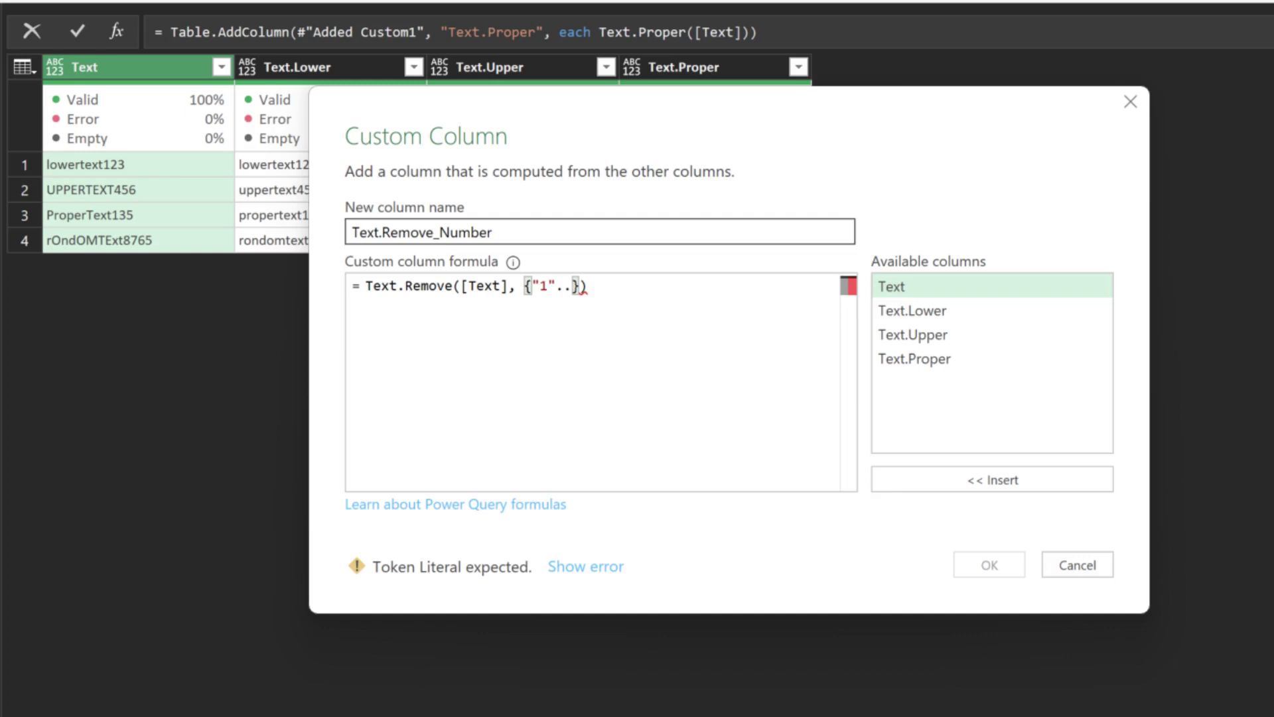
{"action": "type", "text": "\"9\""}
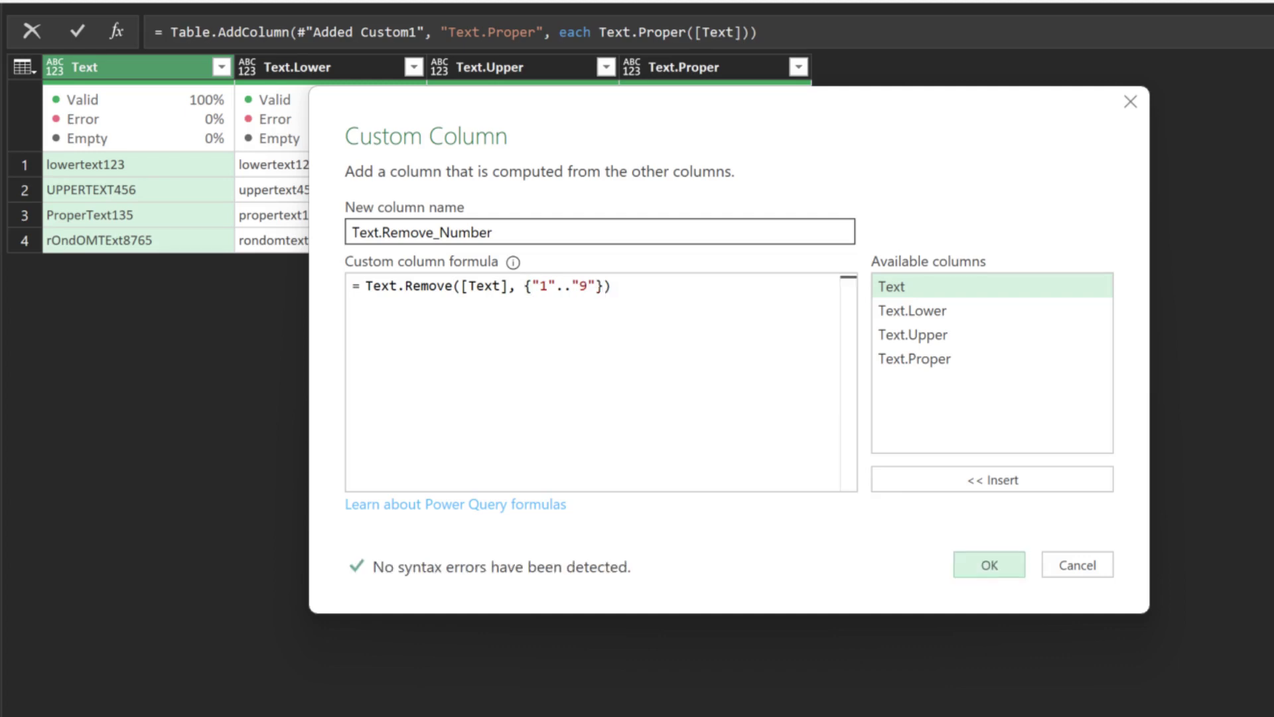
{"action": "left_click", "coordinate": [990, 565]}
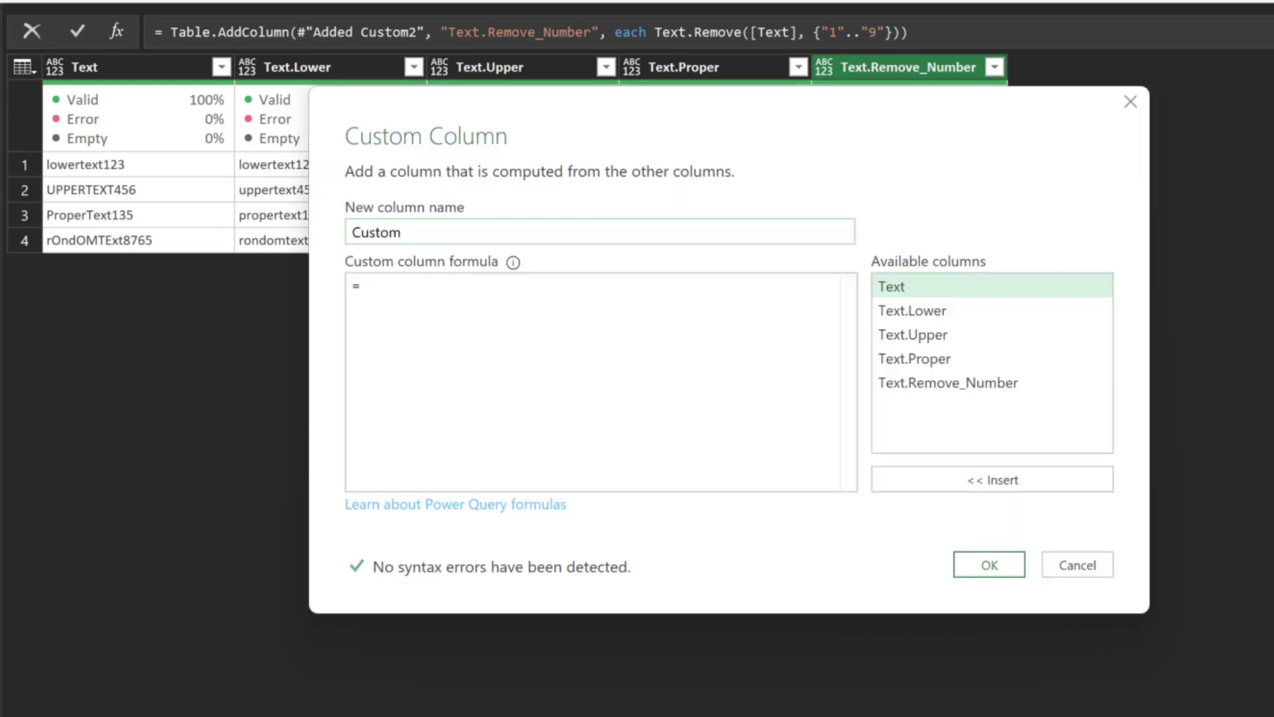
Step: Add a custom column named Text.Remove_Text that strips letters using Text.Remove([Text], {"a".."z", "A".."Z"})
{"action": "type", "text": "Text.Remove_Text"}
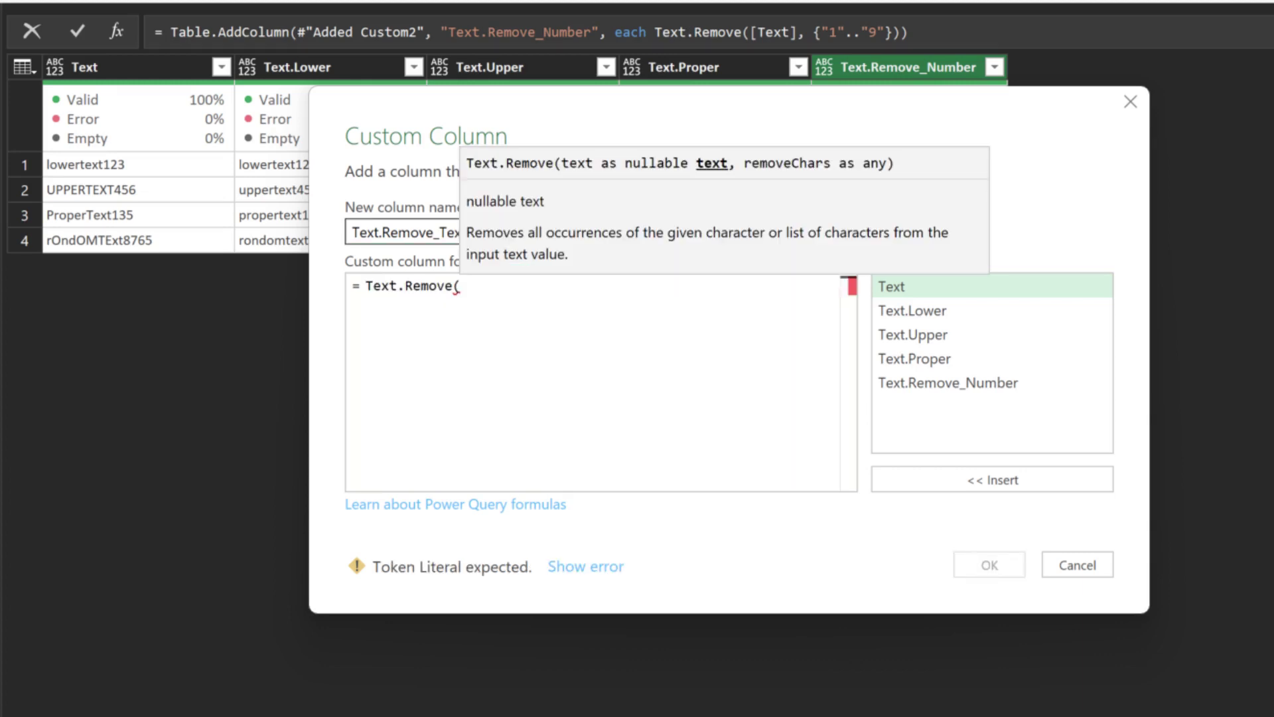
{"action": "double_click", "coordinate": [892, 287]}
{"action": "type", "text": ", {})"}
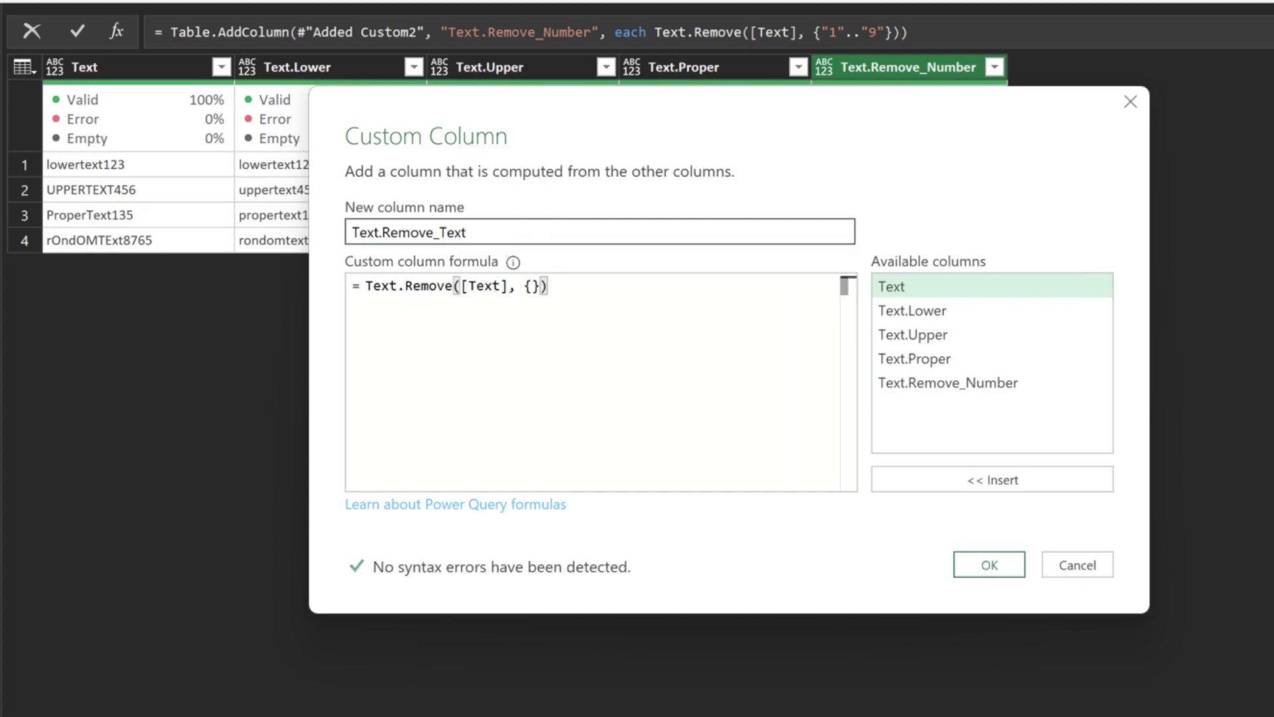
{"action": "type", "text": "\"a\".."}
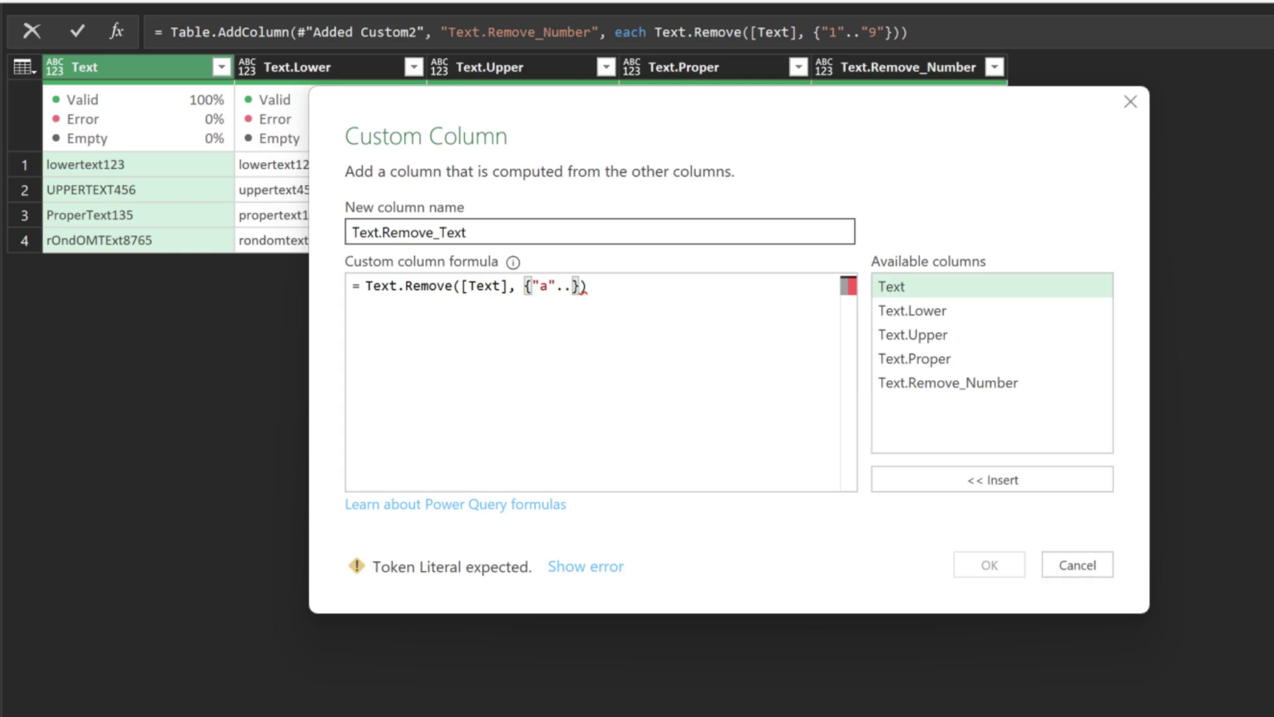
{"action": "type", "text": "\"z\", "}
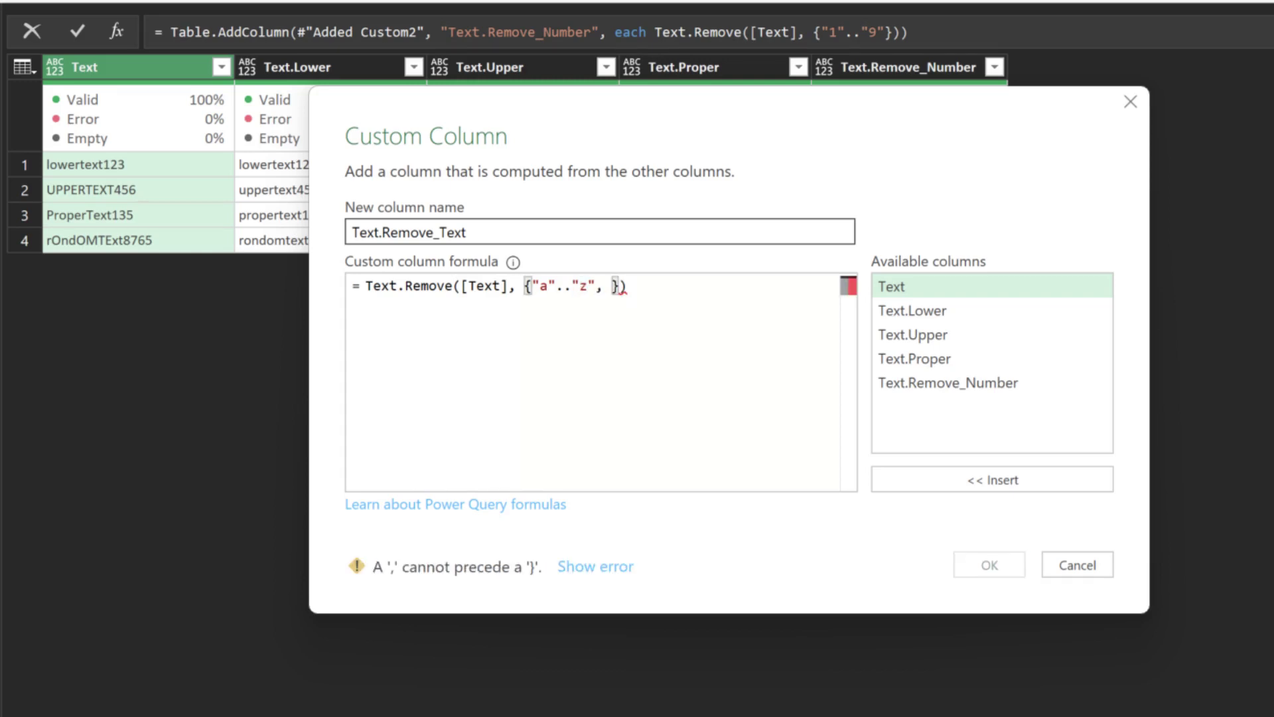
{"action": "type", "text": "\"A\".."}
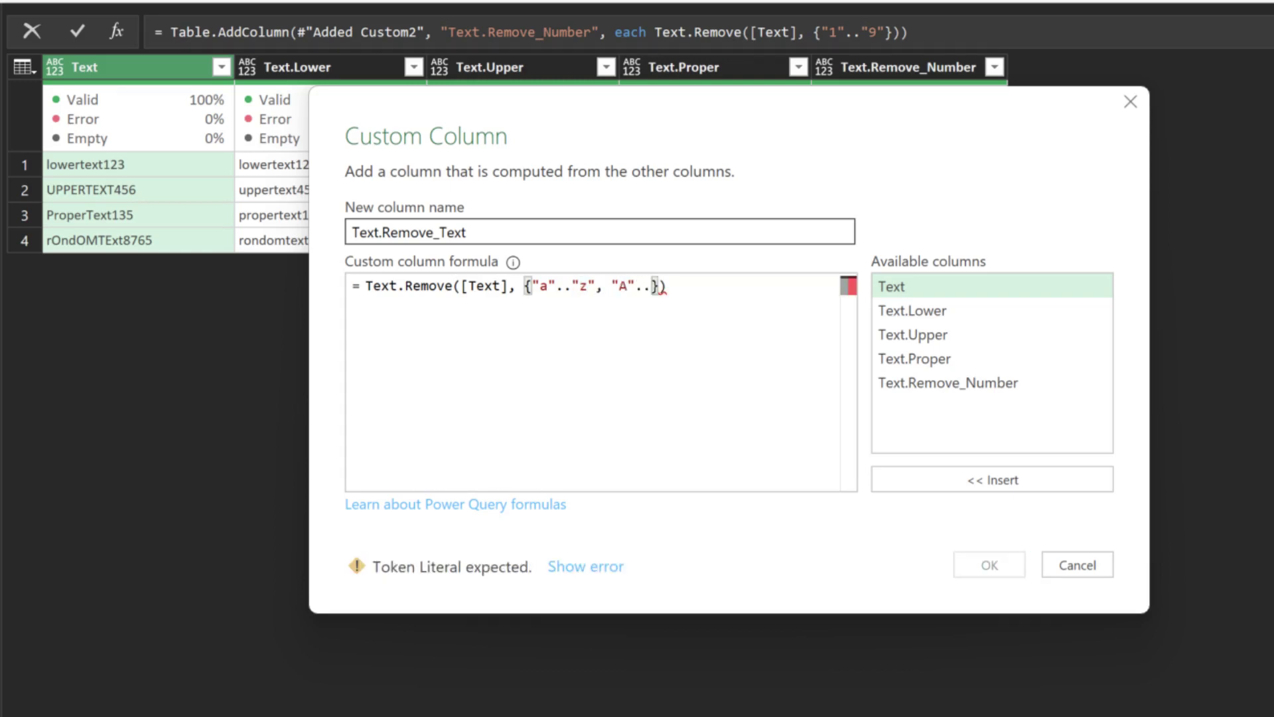
{"action": "type", "text": "\"Z\""}
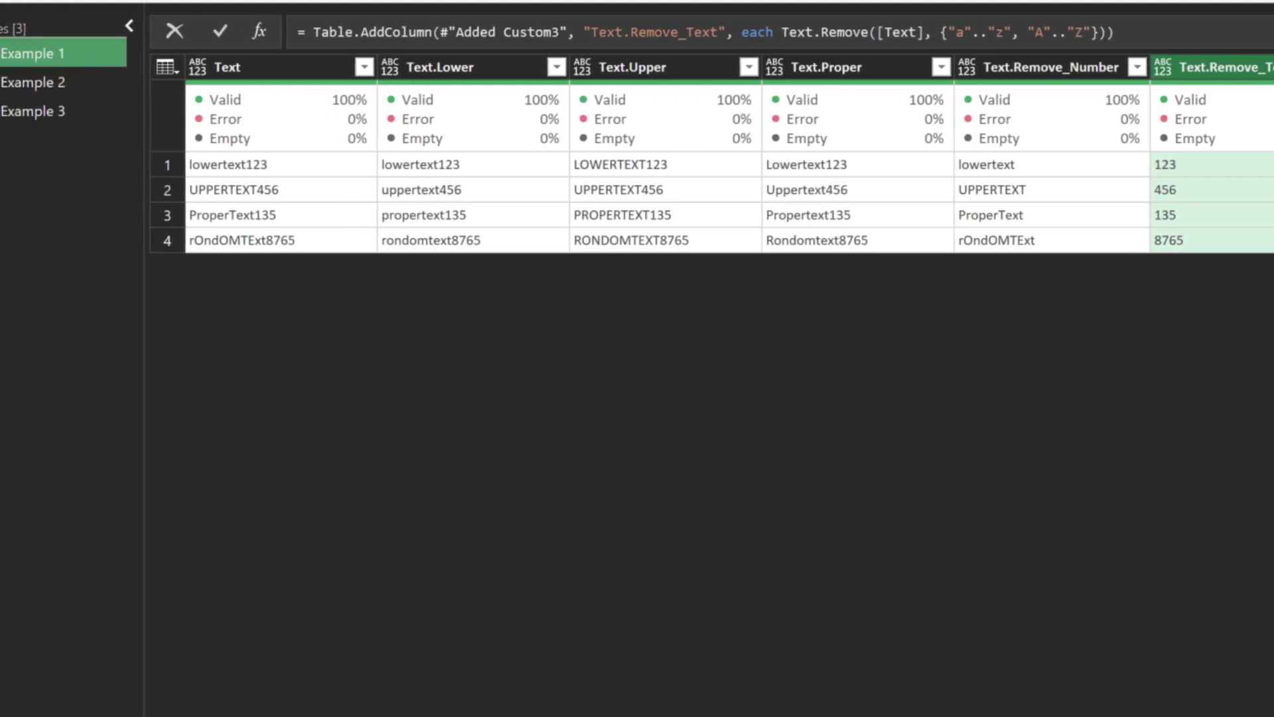
Step: In the Example 2 query, add a new step after Source with the list formula {100..999}
{"action": "left_click", "coordinate": [84, 82]}
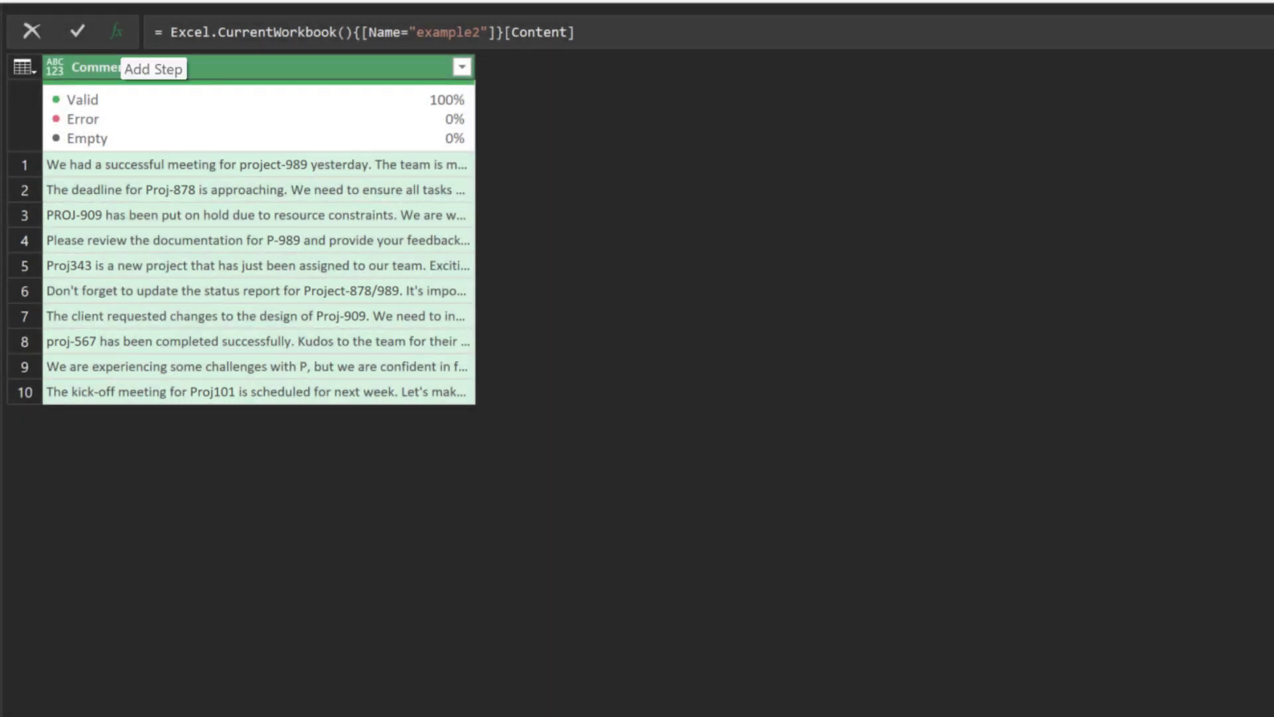
{"action": "left_click", "coordinate": [116, 32]}
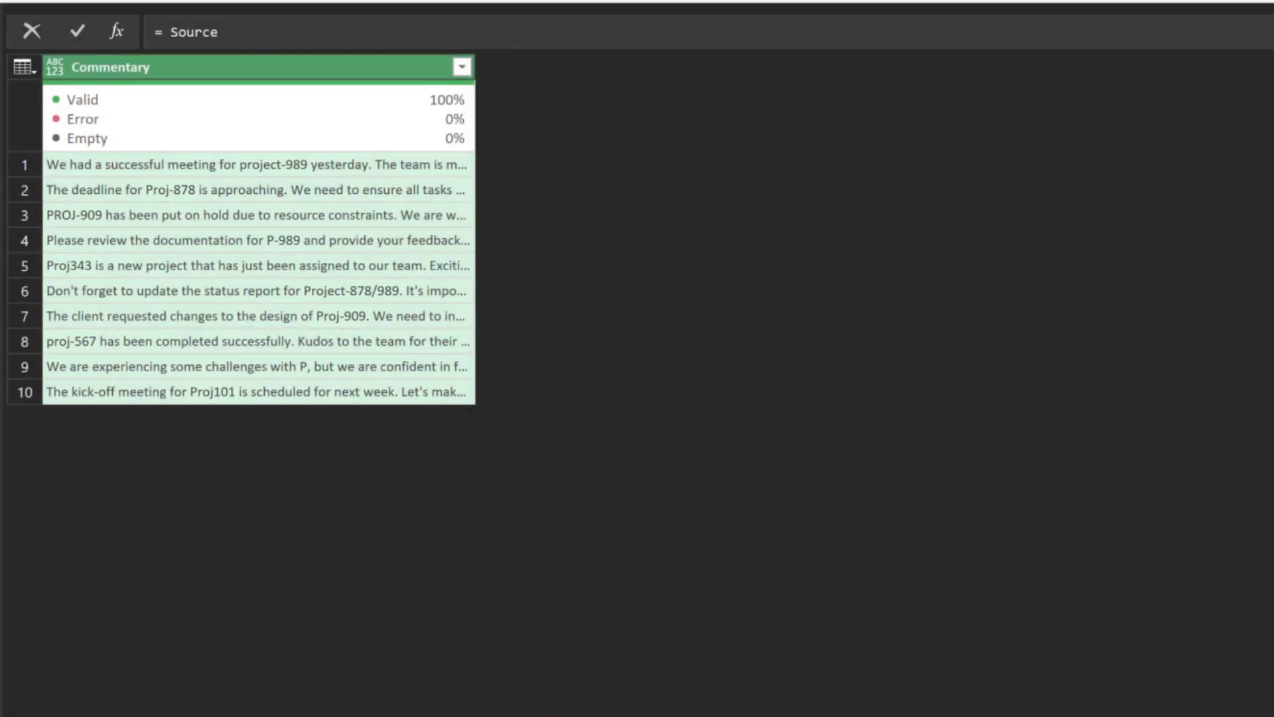
{"action": "double_click", "coordinate": [194, 32]}
{"action": "type", "text": "{}"}
{"action": "type", "text": "100"}
{"action": "type", "text": ".."}
{"action": "type", "text": "999"}
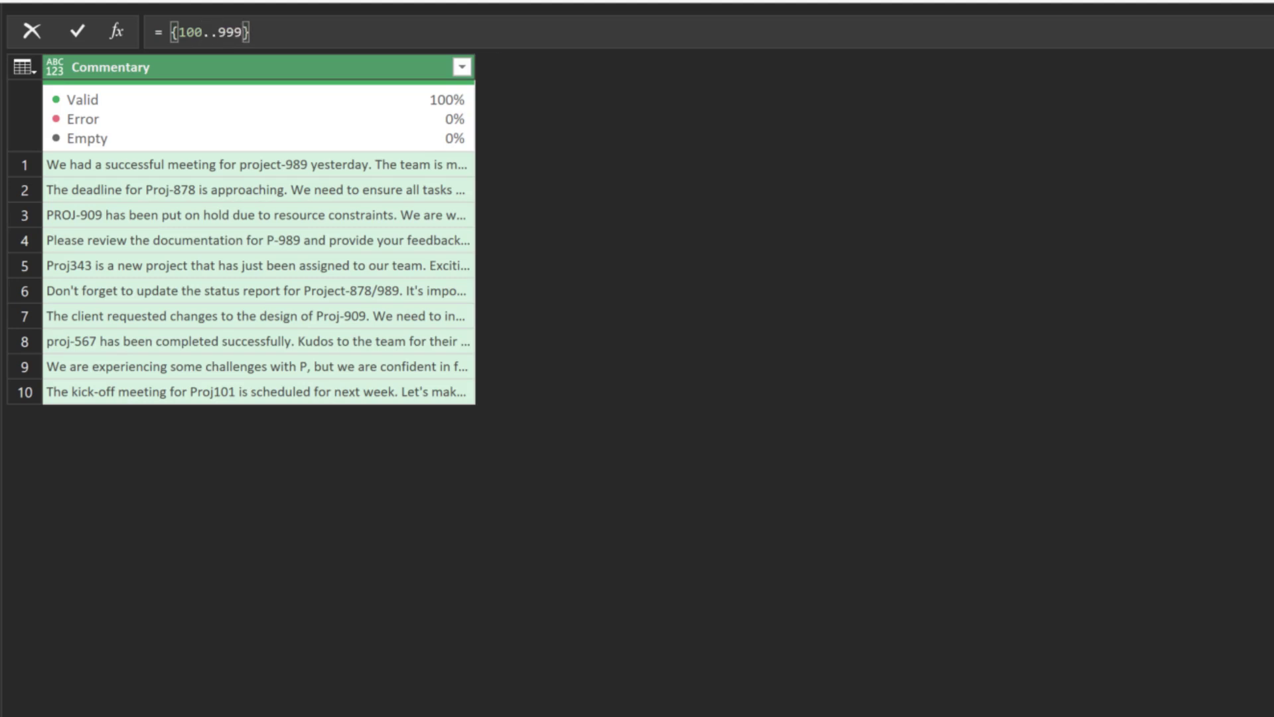
{"action": "key", "text": "Return"}
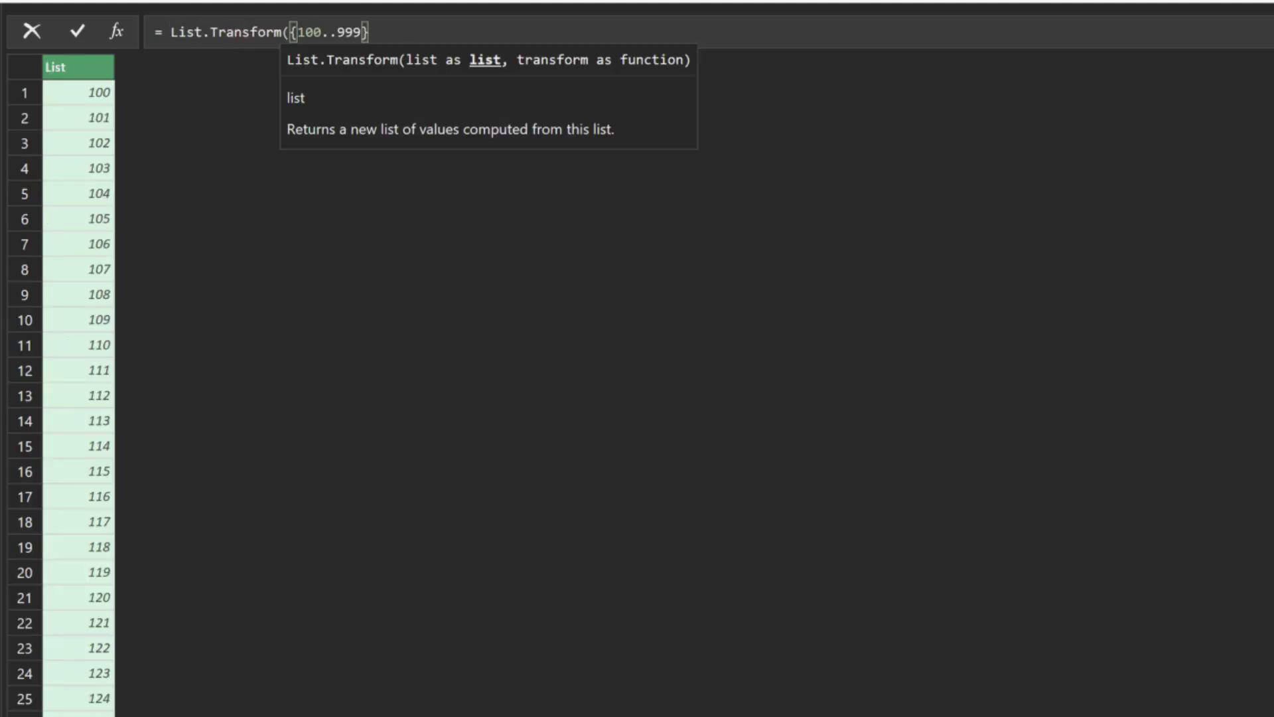
Step: Convert the 100 to 999 number list to text with List.Transform({100..999}, Text.From)
{"action": "key", "text": "End"}
{"action": "type", "text": ","}
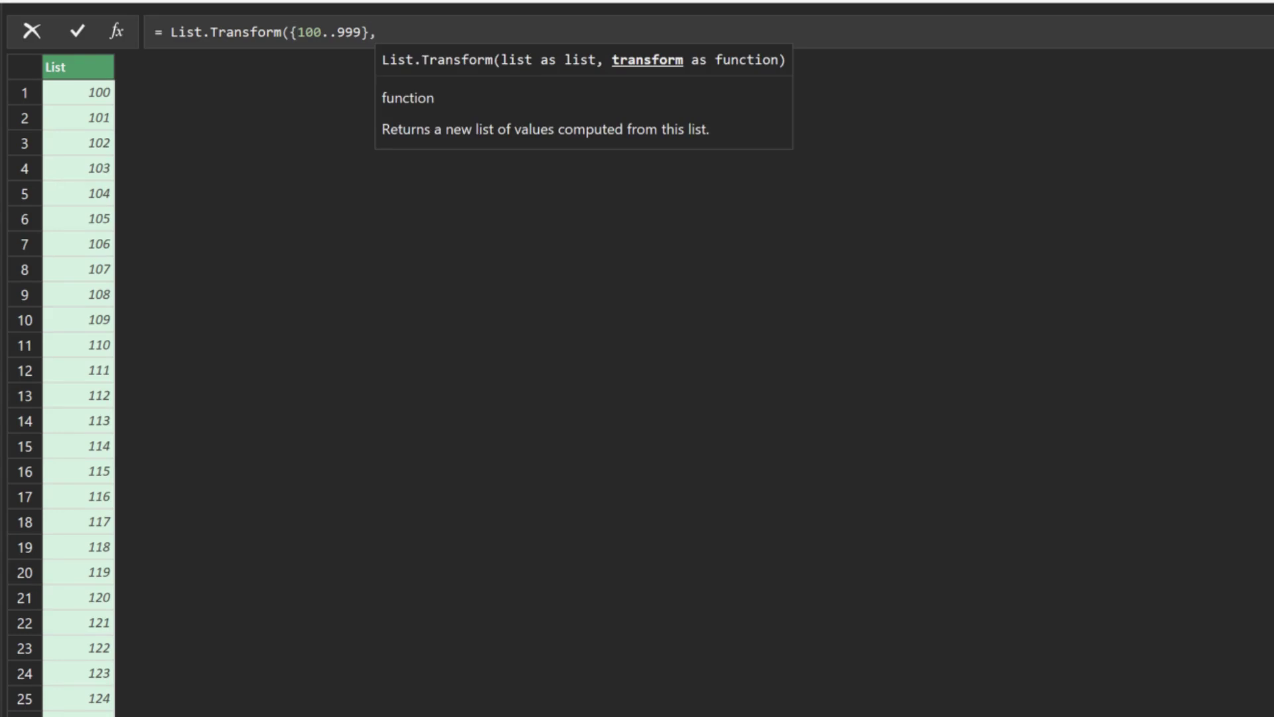
{"action": "type", "text": " Text.From)"}
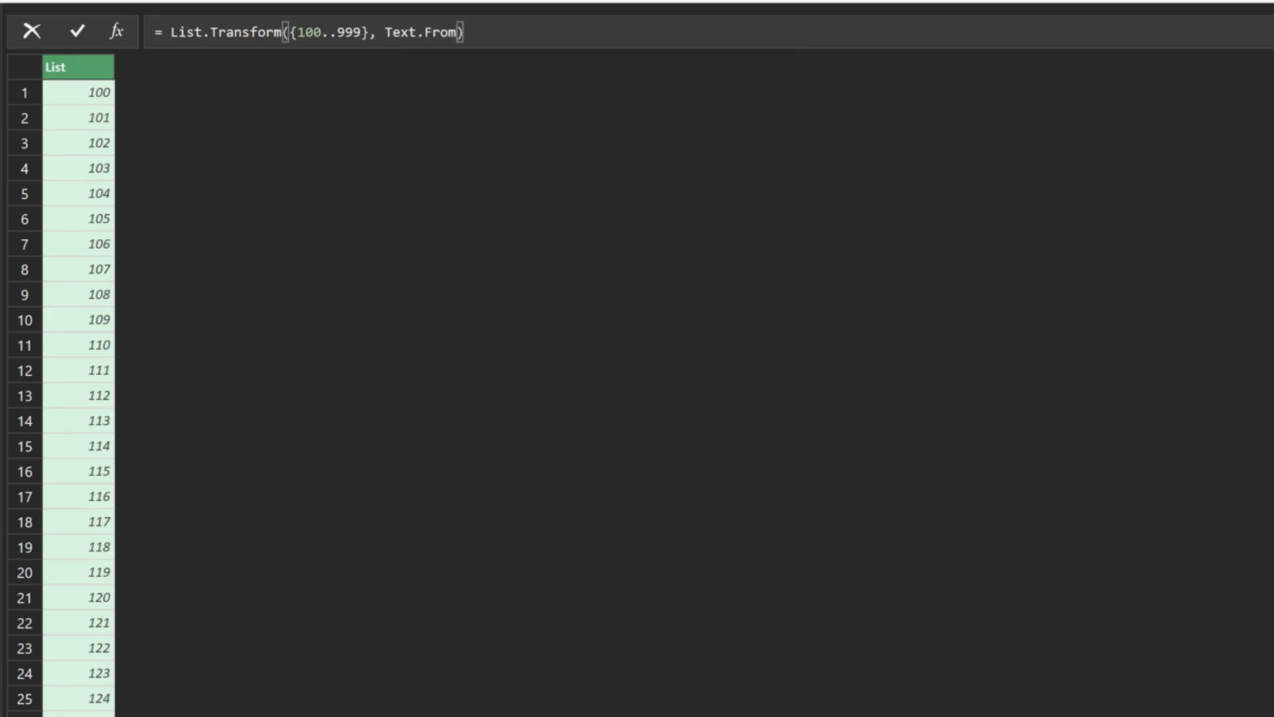
{"action": "key", "text": "Return"}
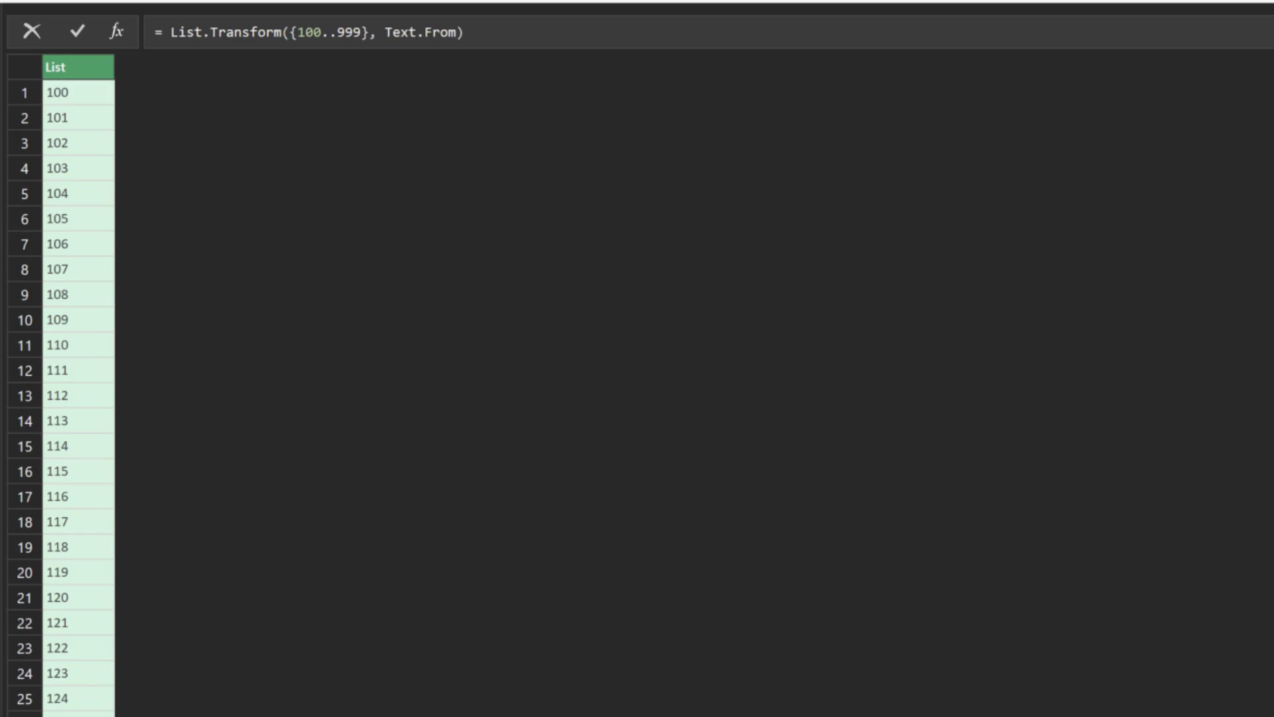
Step: Add a new step after projectID that refers back to the Source table
{"action": "left_click", "coordinate": [116, 31]}
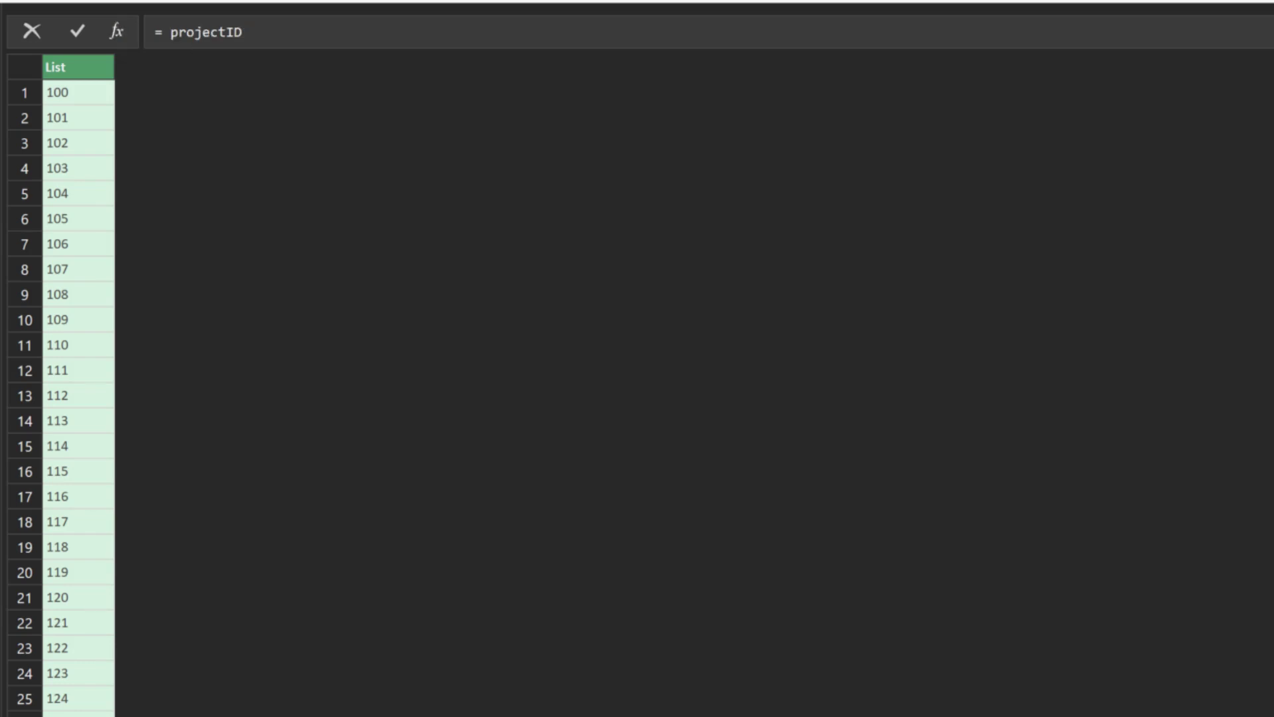
{"action": "double_click", "coordinate": [206, 32]}
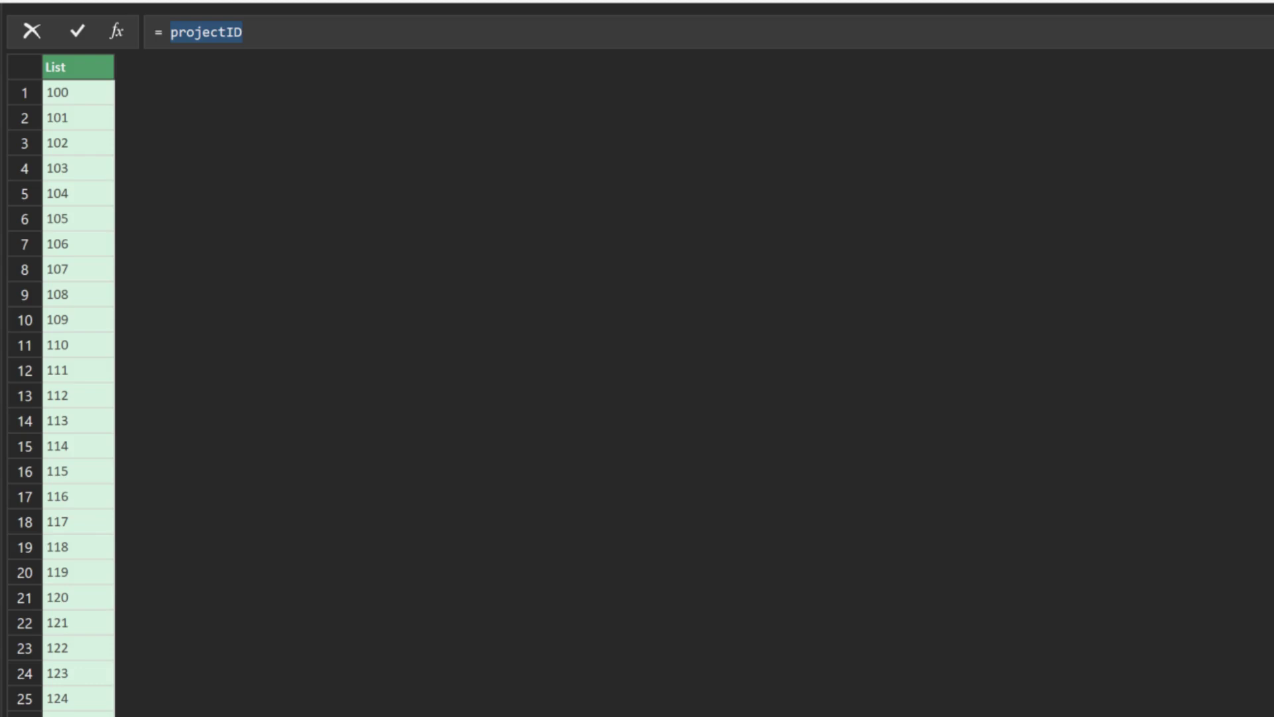
{"action": "type", "text": "Source"}
{"action": "key", "text": "Return"}
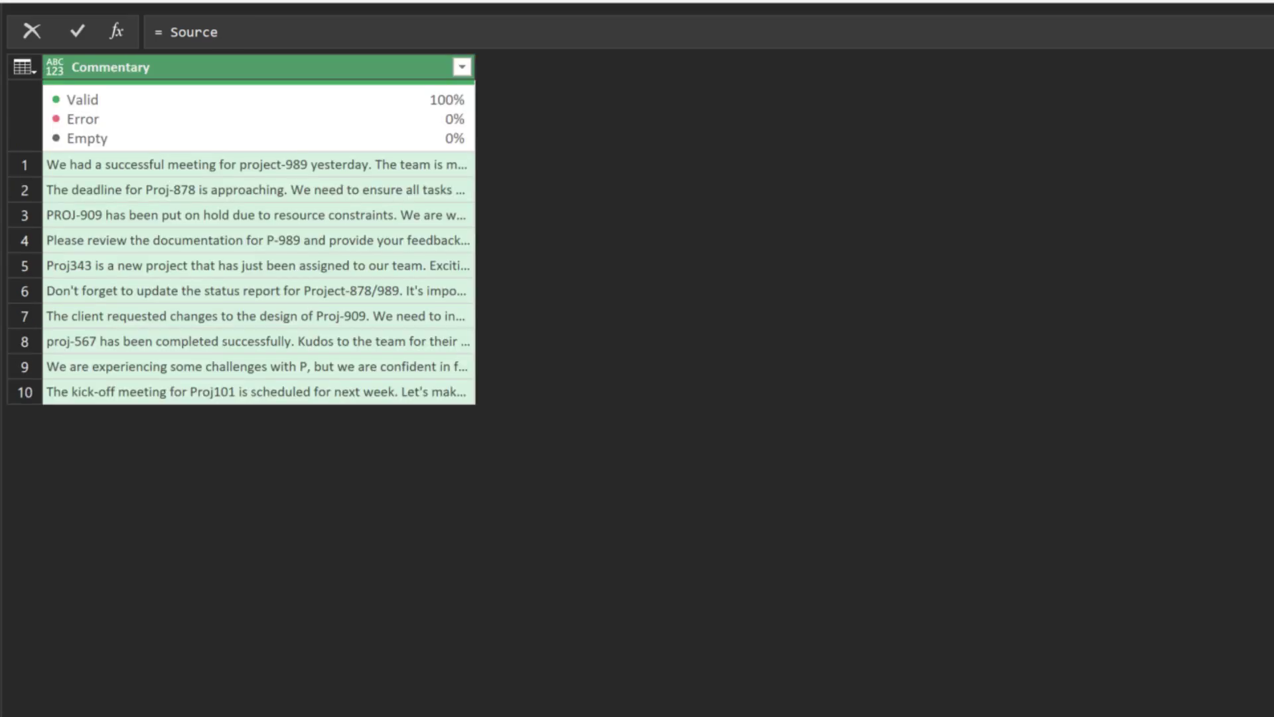
Step: Add a SplitTextByAnyDelimiter column that splits [Commentary] with Splitter.SplitTextByAnyDelimiter at " ", "/" and ".", and preview the first row's list
{"action": "type", "text": "Table.AddColumn(Source, \"SplitTextByAnyDelimiter"}
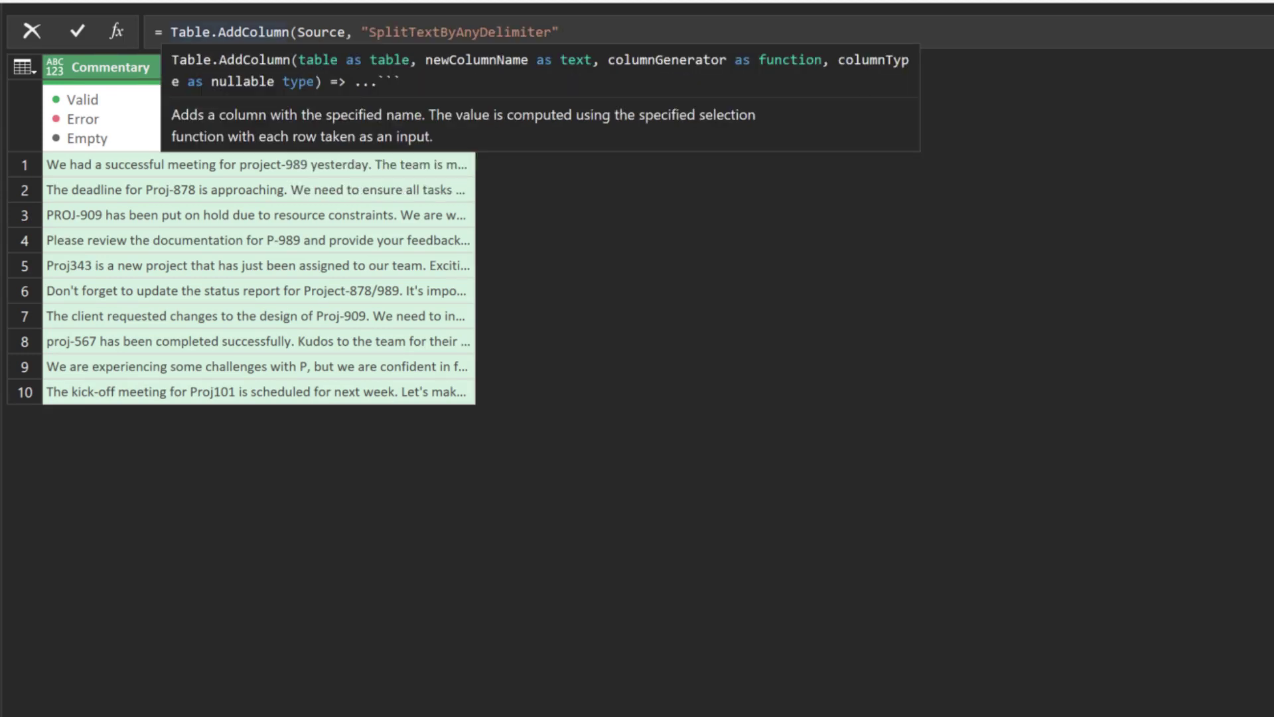
{"action": "type", "text": ", each Splitter.SplitTextByAnyDelimiter("}
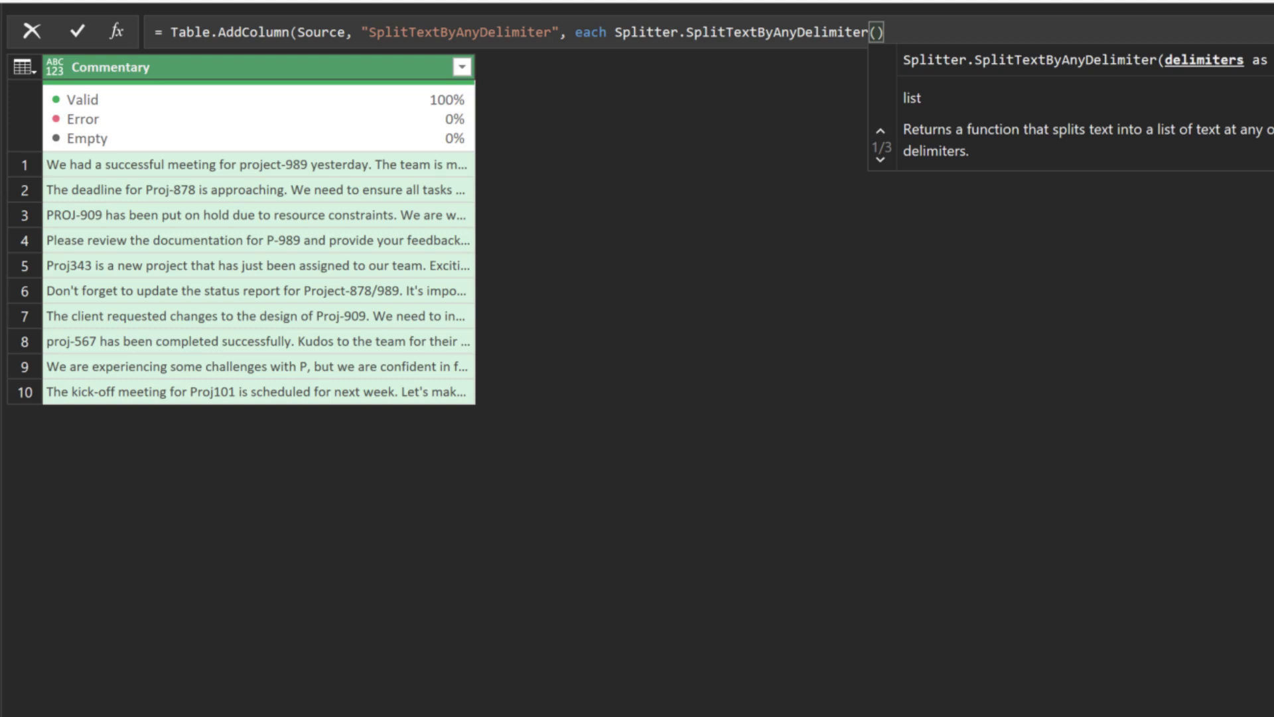
{"action": "type", "text": "{"}
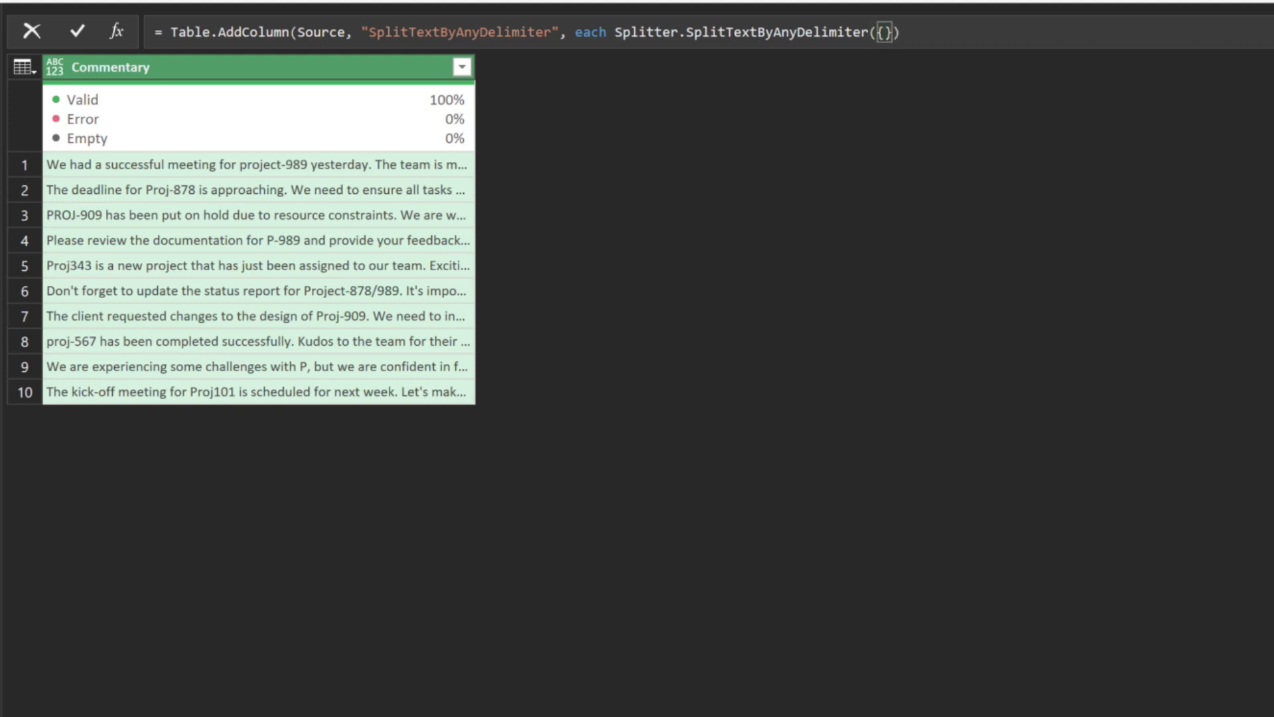
{"action": "type", "text": "\" \", \"/\""}
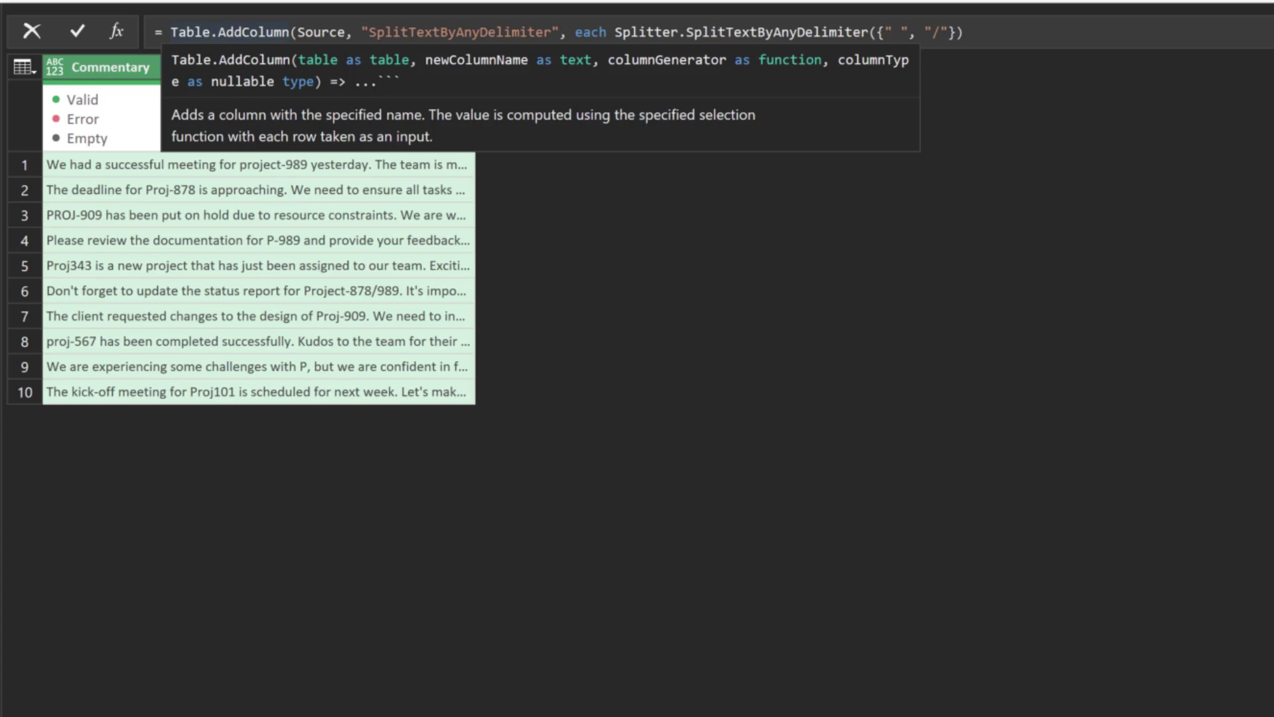
{"action": "type", "text": ", \".\"})"}
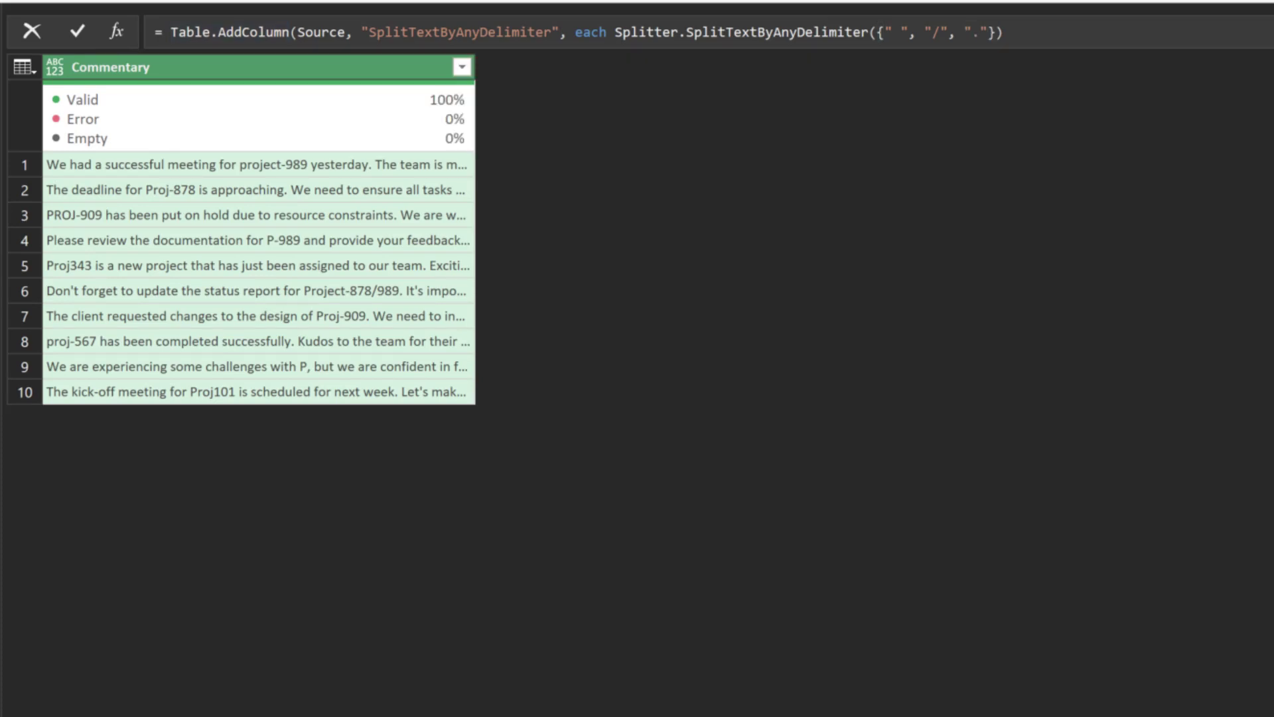
{"action": "type", "text": "([Commentary]"}
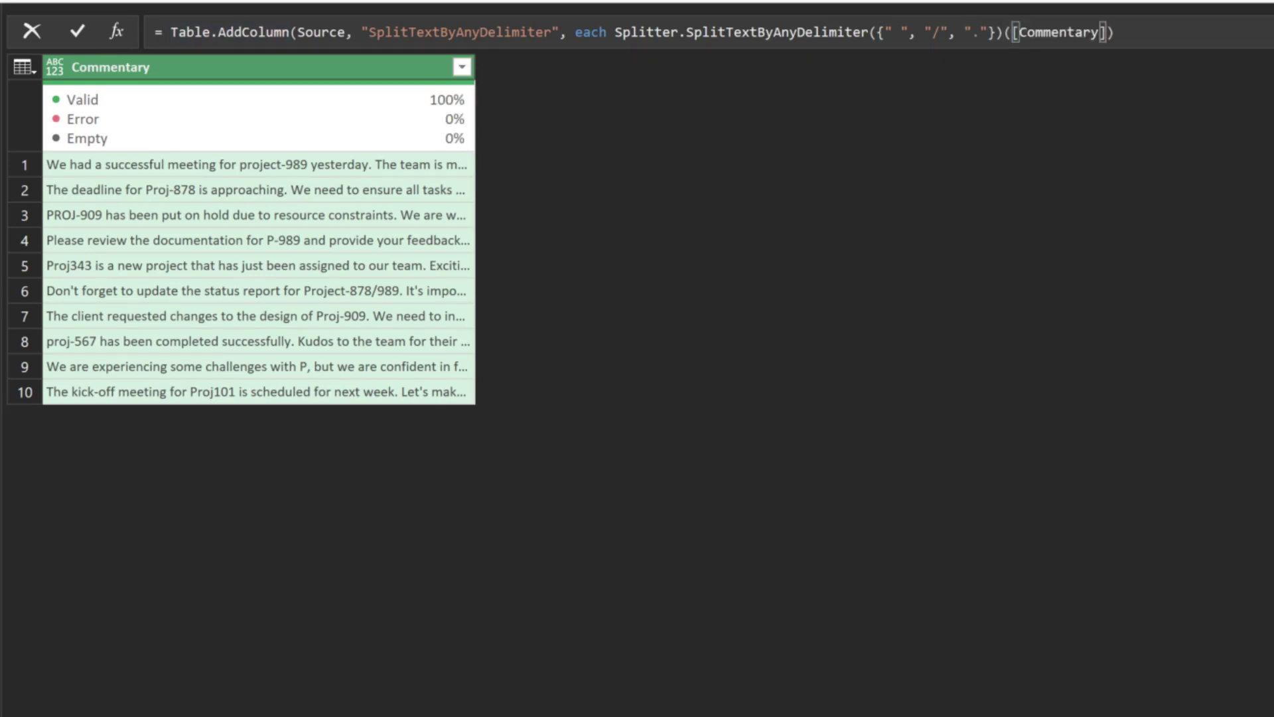
{"action": "type", "text": ")"}
{"action": "key", "text": "Return"}
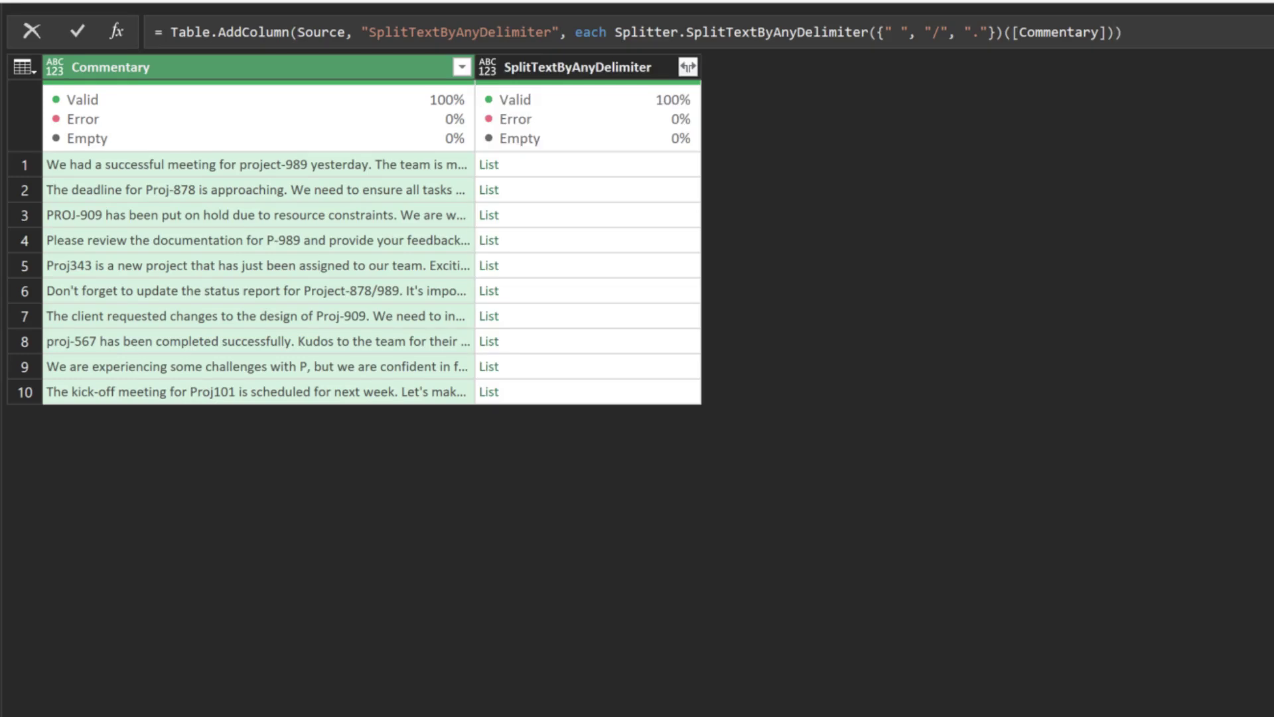
{"action": "left_click", "coordinate": [587, 164]}
Step: Add a custom column named List.Transform with List.Transform([SplitTextByAnyDelimiter], each Text.End(_, 3)), and preview the first row's list
{"action": "type", "text": "List.Transform"}
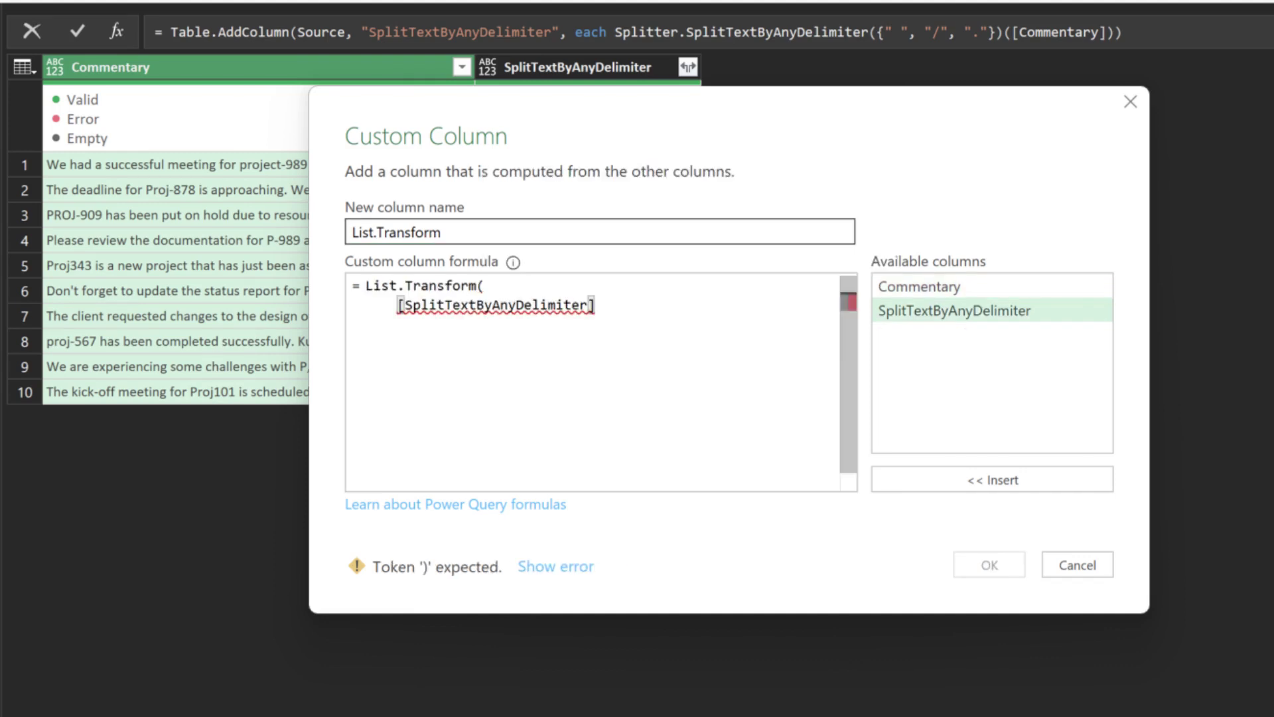
{"action": "type", "text": ","}
{"action": "key", "text": "Return"}
{"action": "type", "text": "each"}
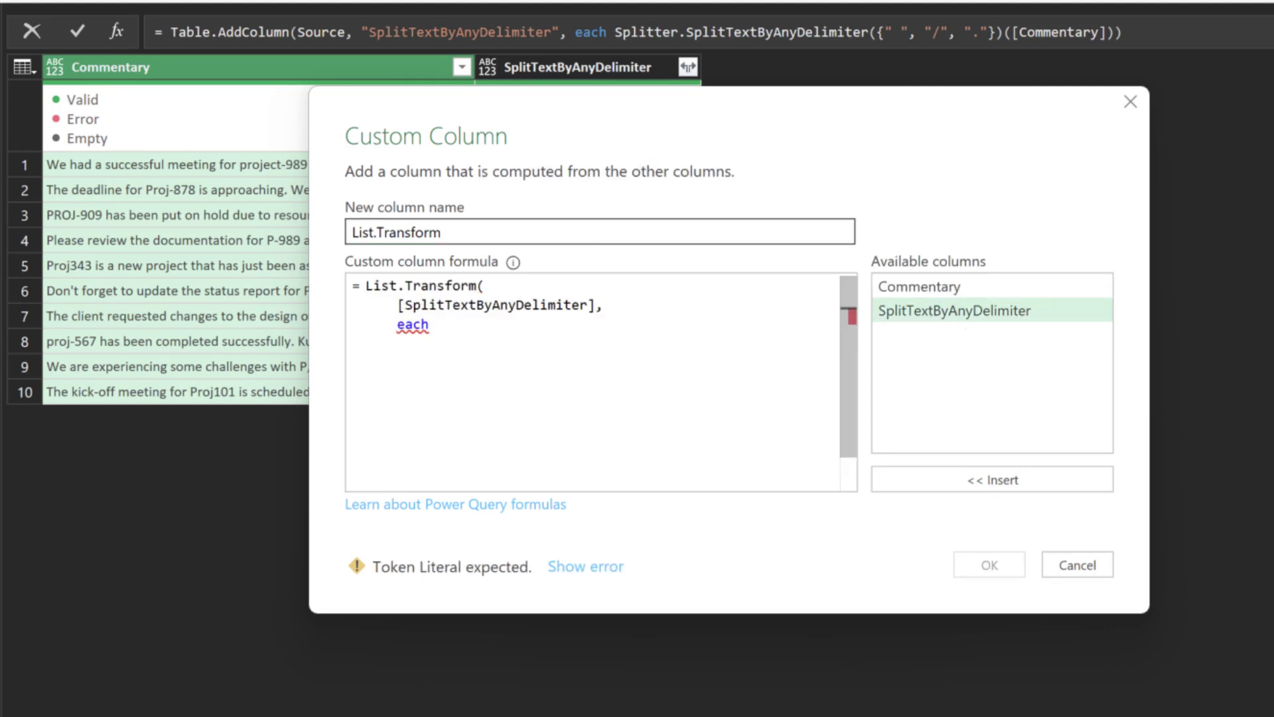
{"action": "type", "text": " Text.End(_"}
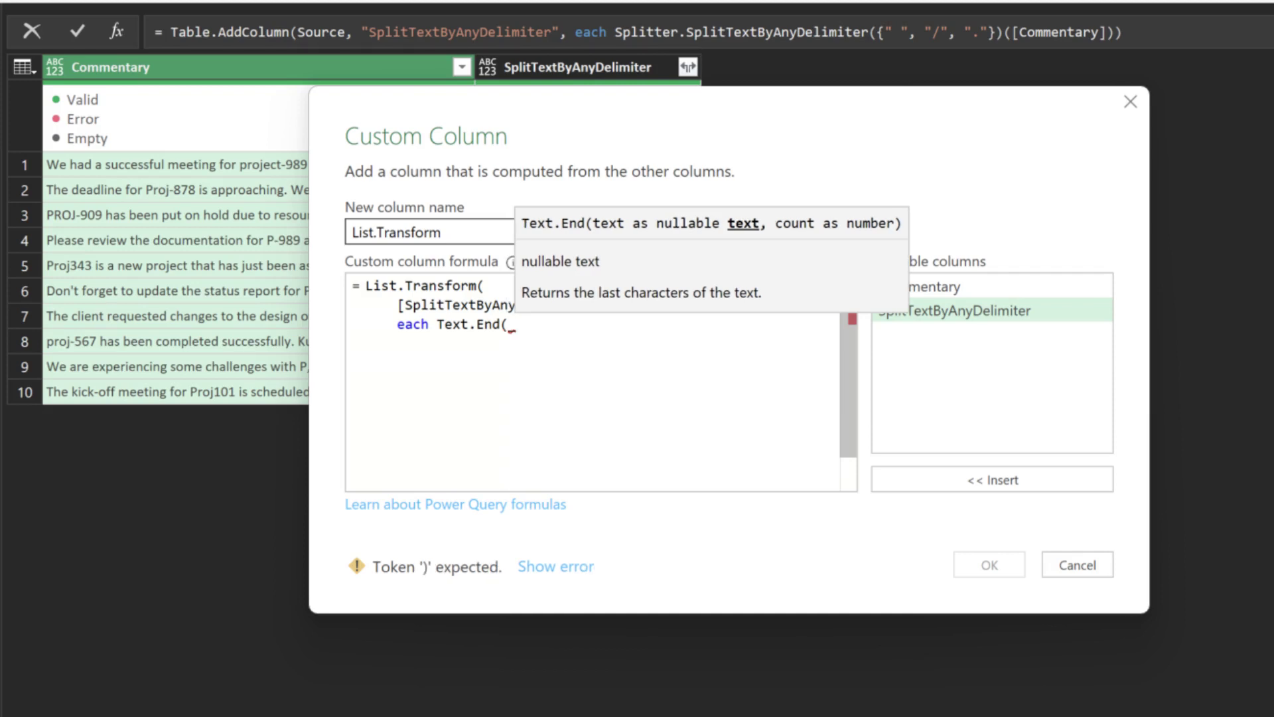
{"action": "type", "text": ", 3"}
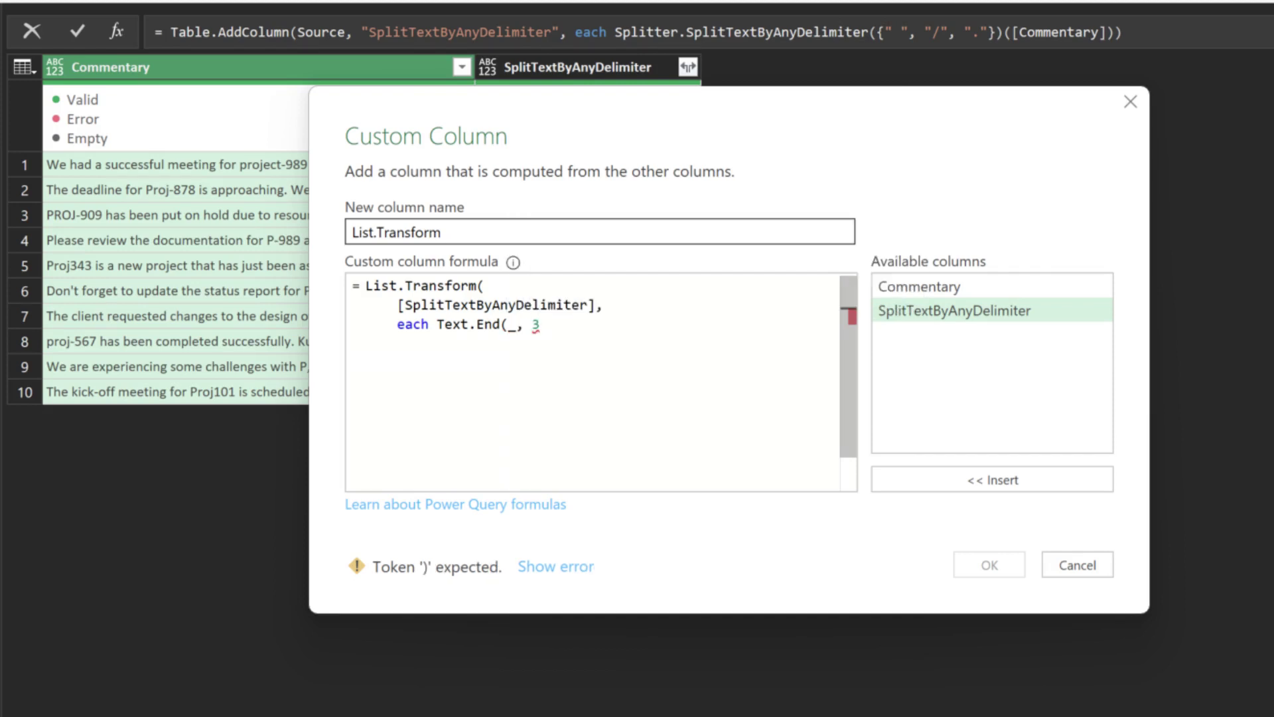
{"action": "type", "text": "))"}
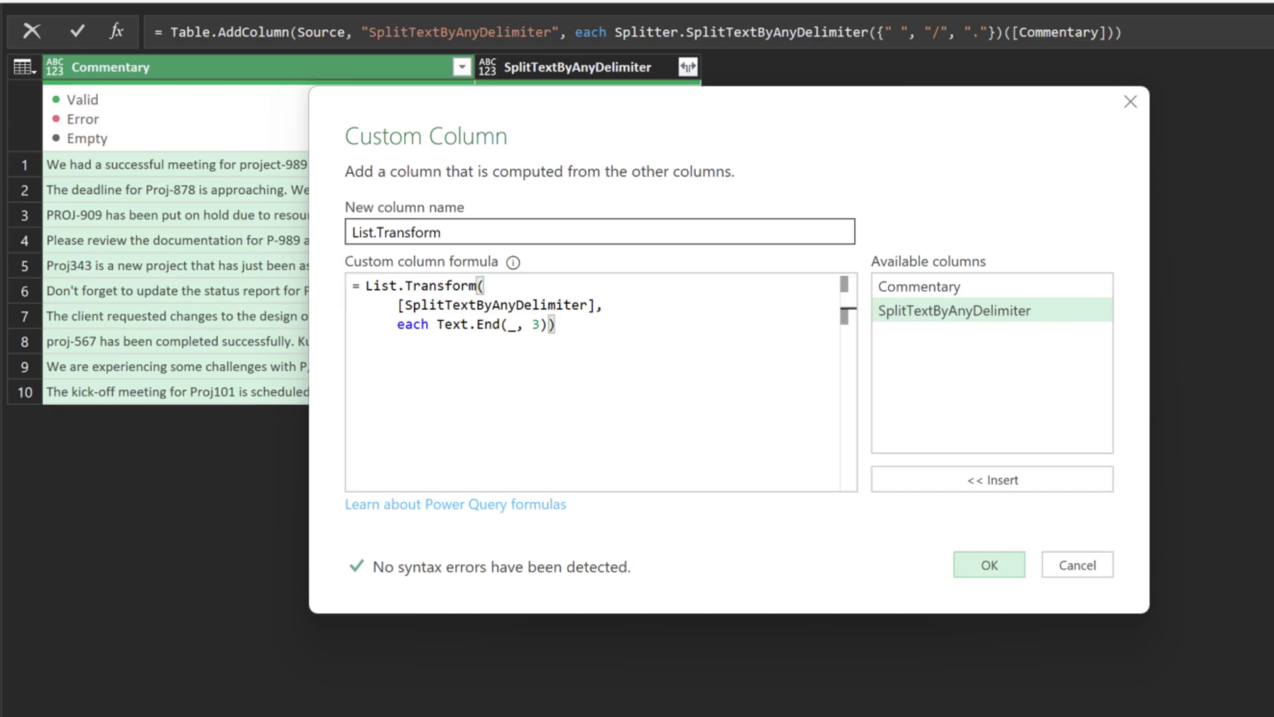
{"action": "left_click", "coordinate": [989, 565]}
{"action": "left_click", "coordinate": [796, 164]}
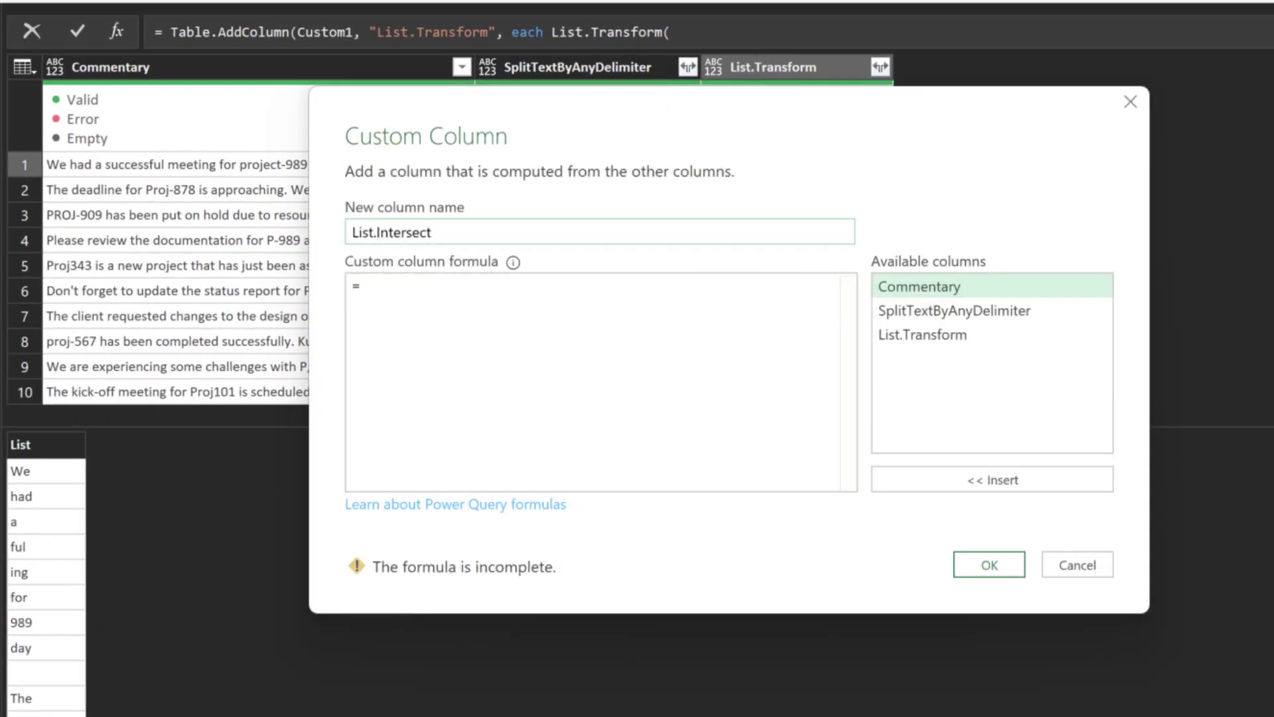
Step: Add a custom column named List.Intersect with List.Intersect({[List.Transform], projectID}), and preview the lists in rows 1 and 6
{"action": "key", "text": "ctrl+v"}
{"action": "type", "text": "({})"}
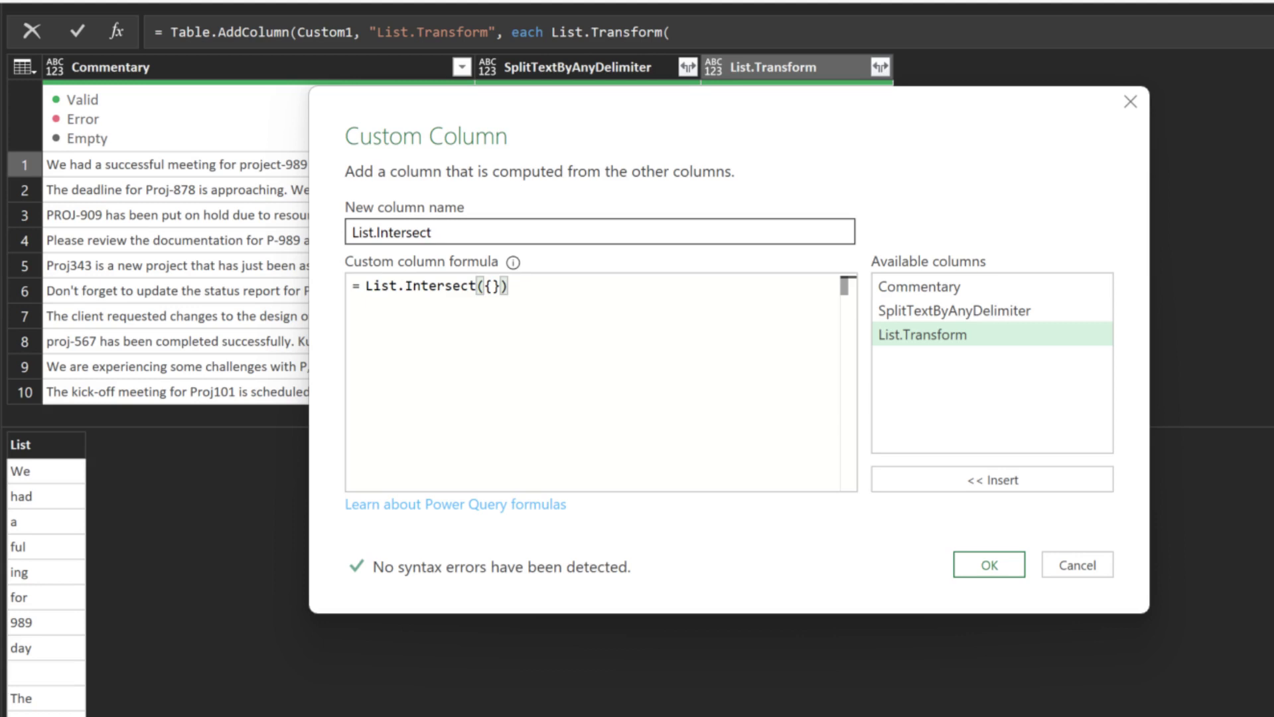
{"action": "key", "text": "Left"}
{"action": "key", "text": "Left"}
{"action": "double_click", "coordinate": [923, 335]}
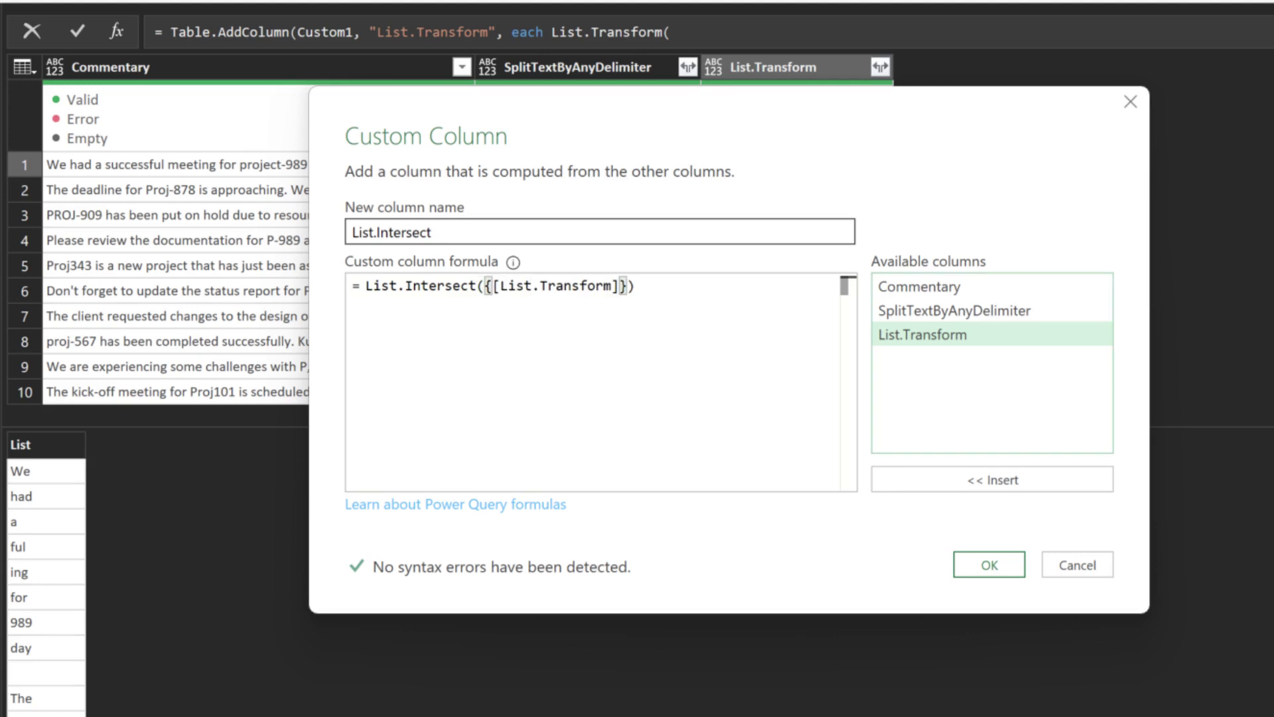
{"action": "type", "text": ", projectID"}
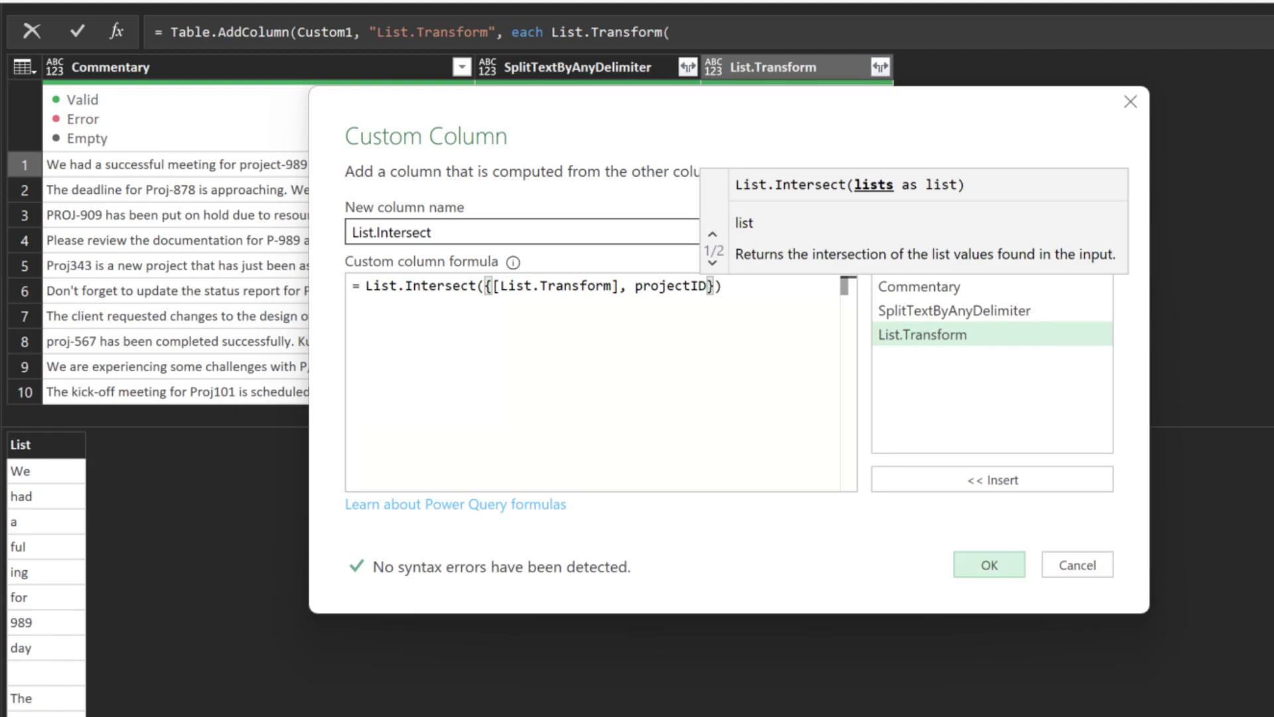
{"action": "left_click", "coordinate": [990, 565]}
{"action": "left_click", "coordinate": [990, 165]}
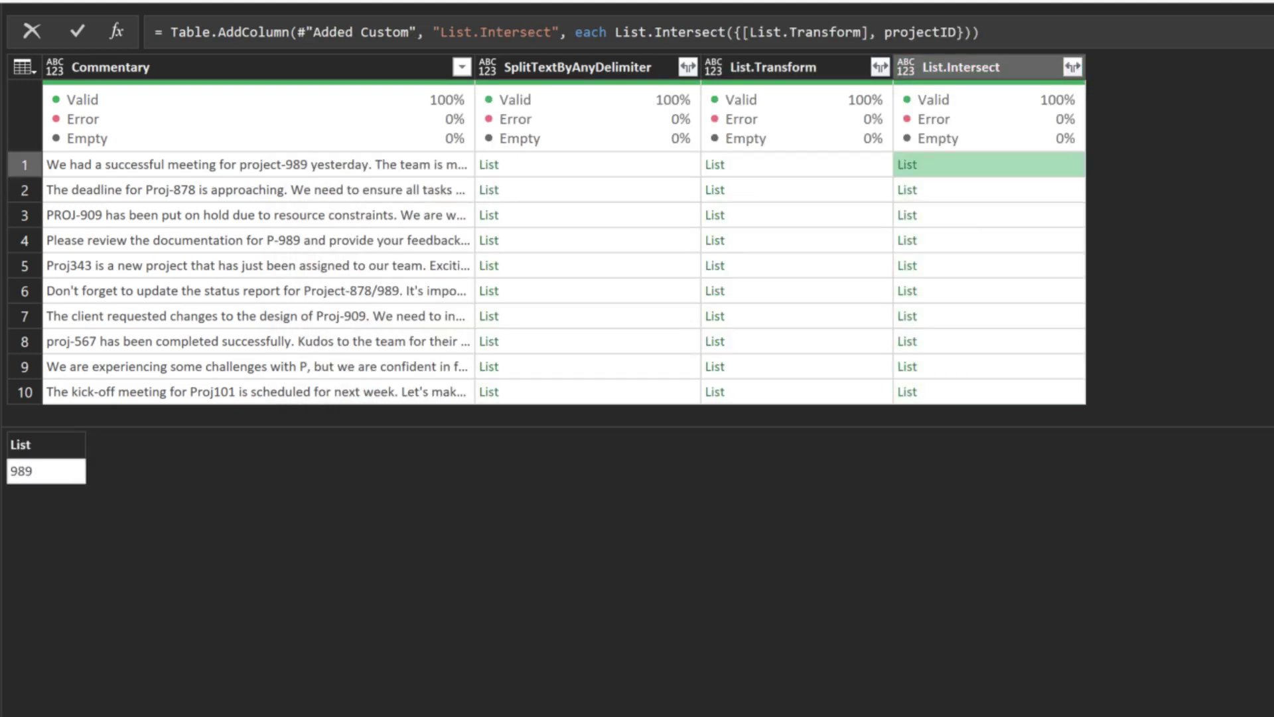
{"action": "left_click", "coordinate": [990, 291]}
Step: Add a custom column named Project ID with List.Transform([List.Intersect], each "Project-" & _), and preview the first row's list
{"action": "left_click", "coordinate": [2, 2]}
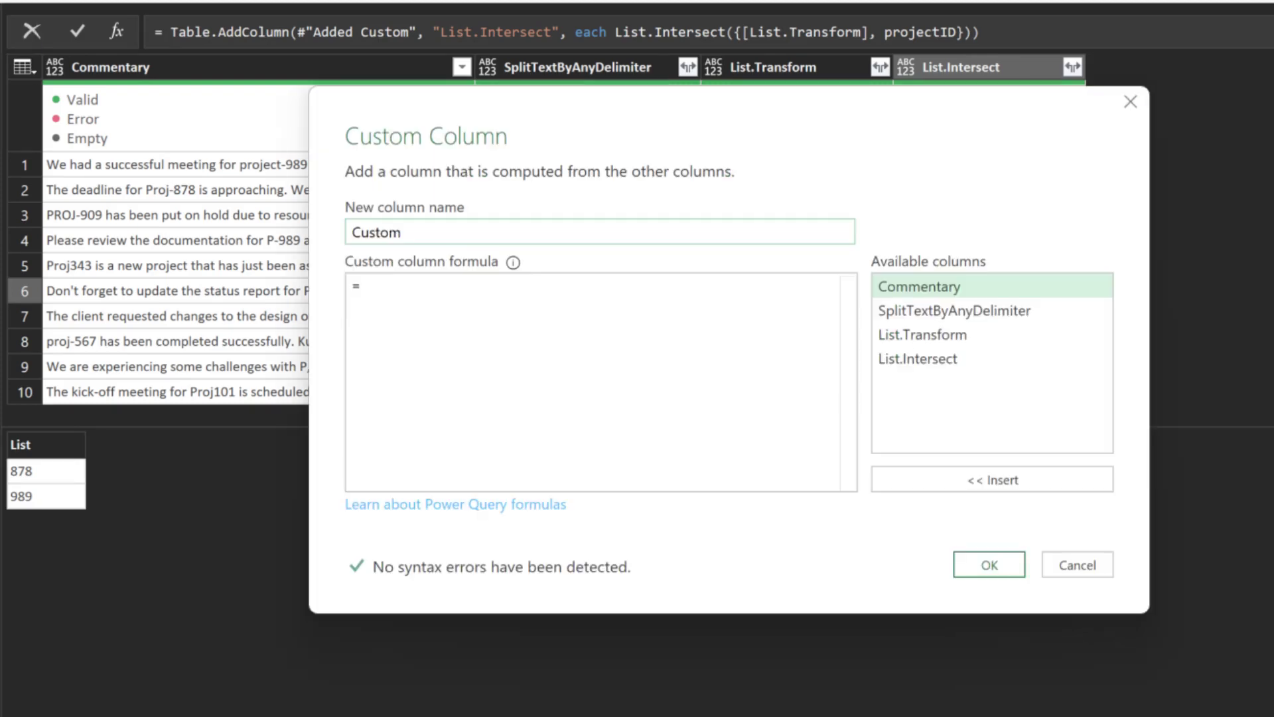
{"action": "type", "text": "Project ID"}
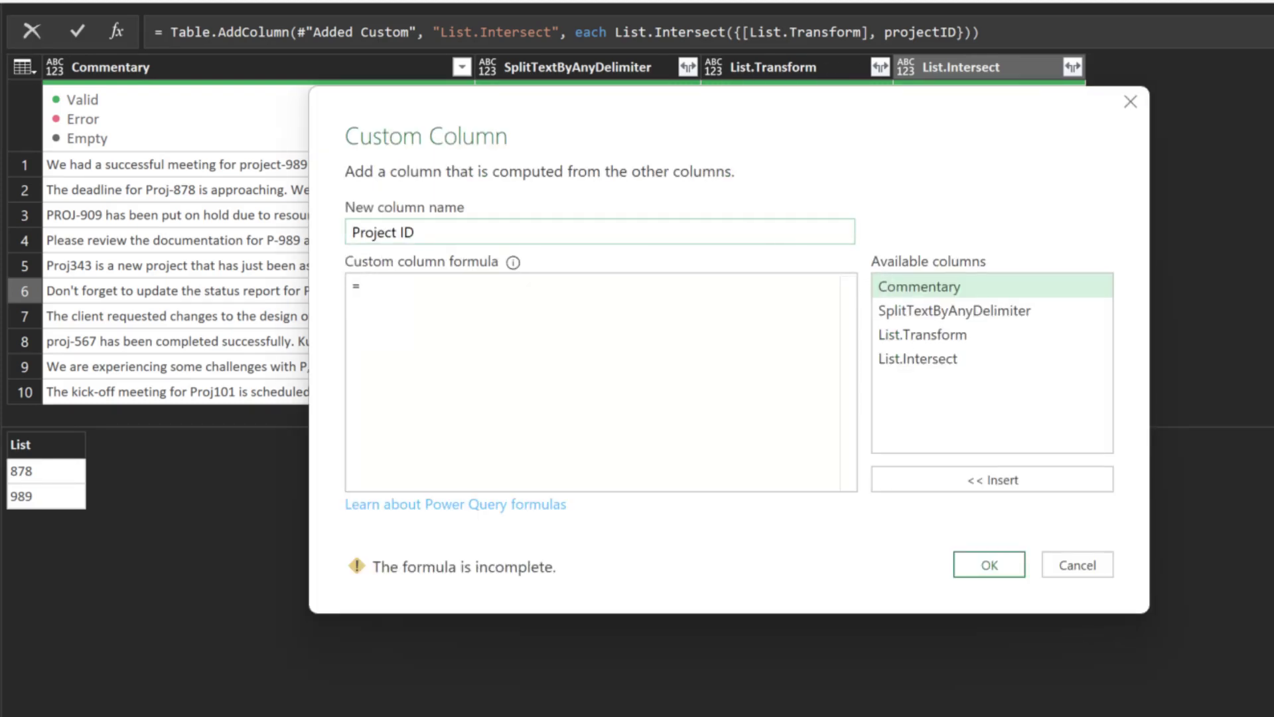
{"action": "type", "text": "List.Transform("}
{"action": "double_click", "coordinate": [918, 359]}
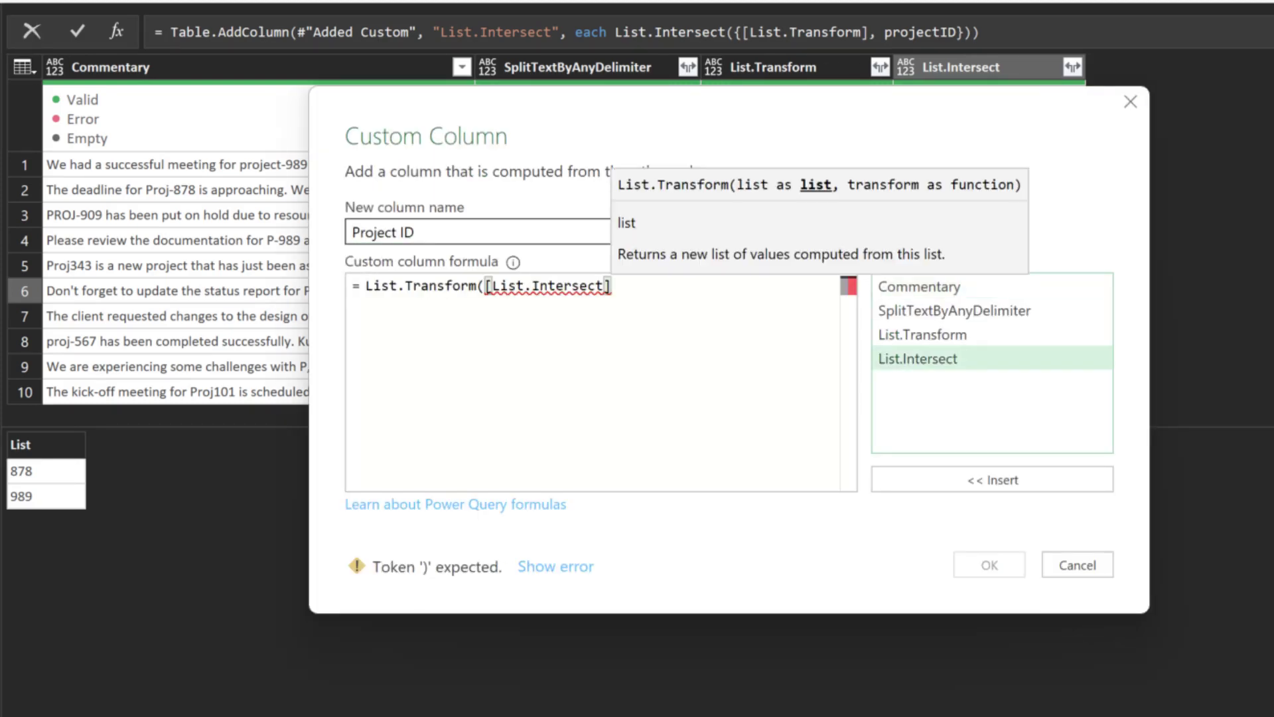
{"action": "type", "text": ","}
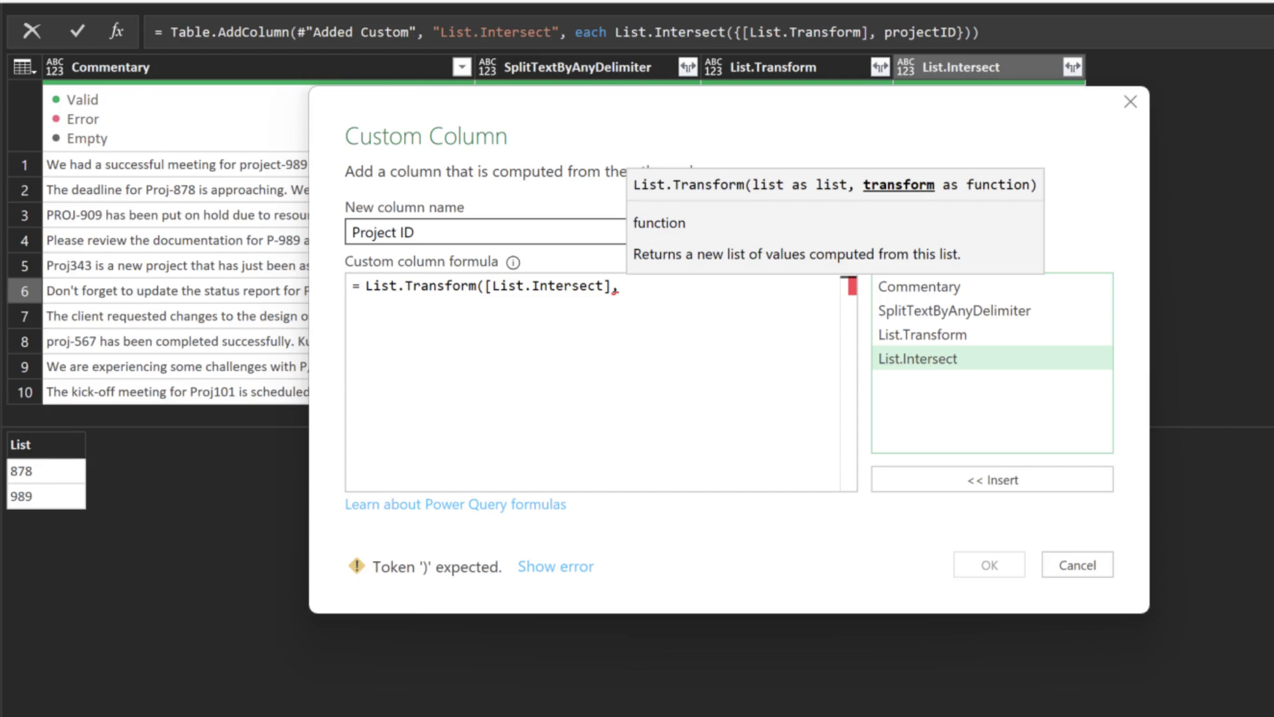
{"action": "type", "text": " each \"Project-\""}
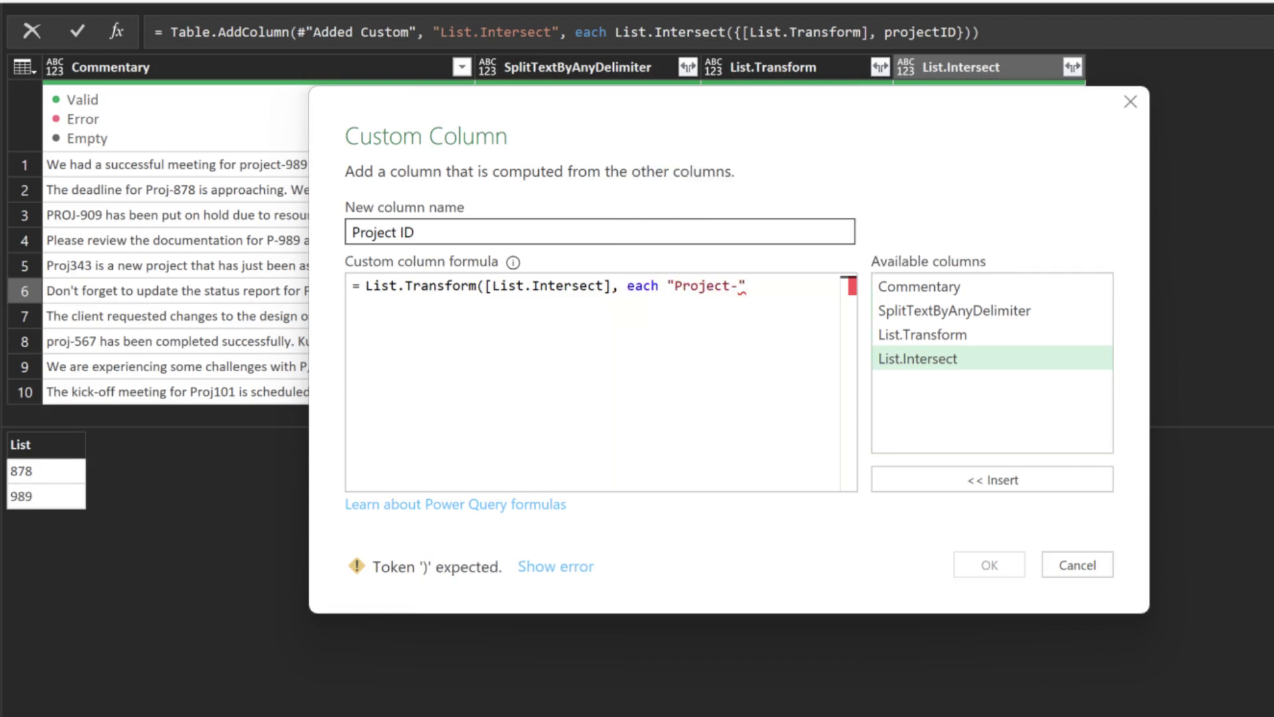
{"action": "type", "text": " & _)"}
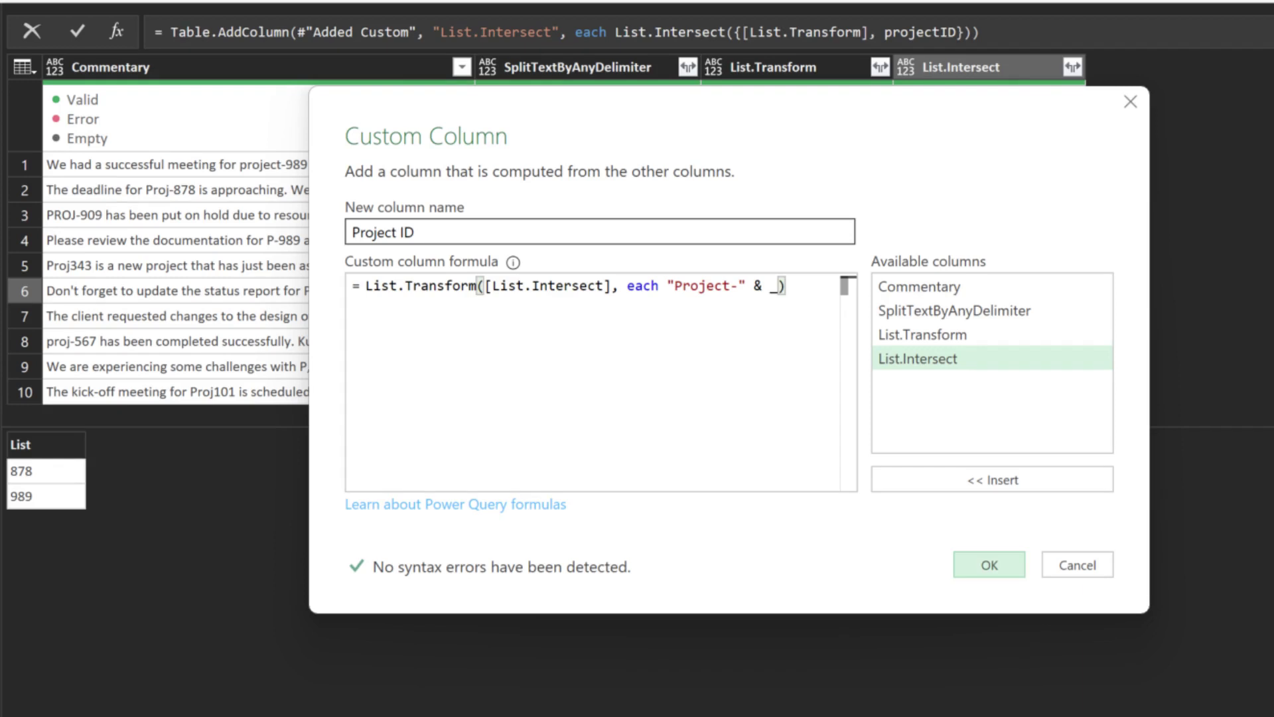
{"action": "left_click", "coordinate": [990, 565]}
{"action": "left_click", "coordinate": [1180, 165]}
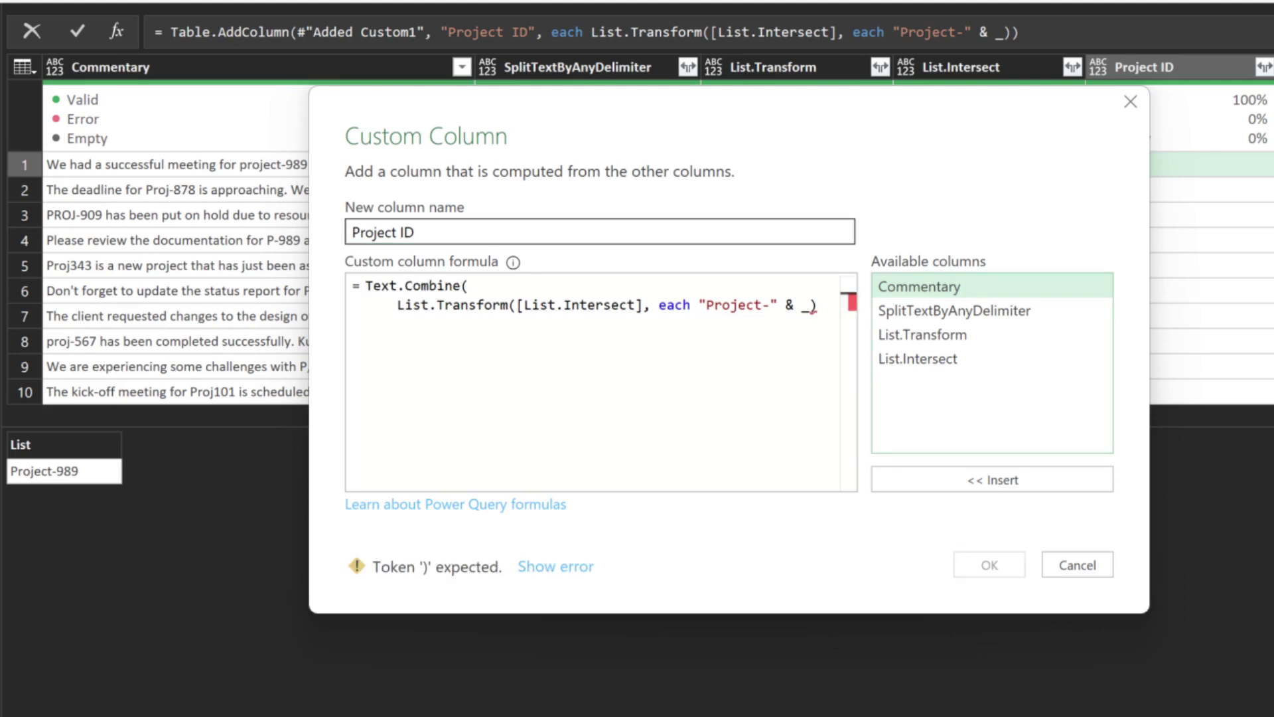
Step: Wrap the Project ID column's formula in Text.Combine with "," as the separator
{"action": "type", "text": ","}
{"action": "key", "text": "Return"}
{"action": "type", "text": "\",\")"}
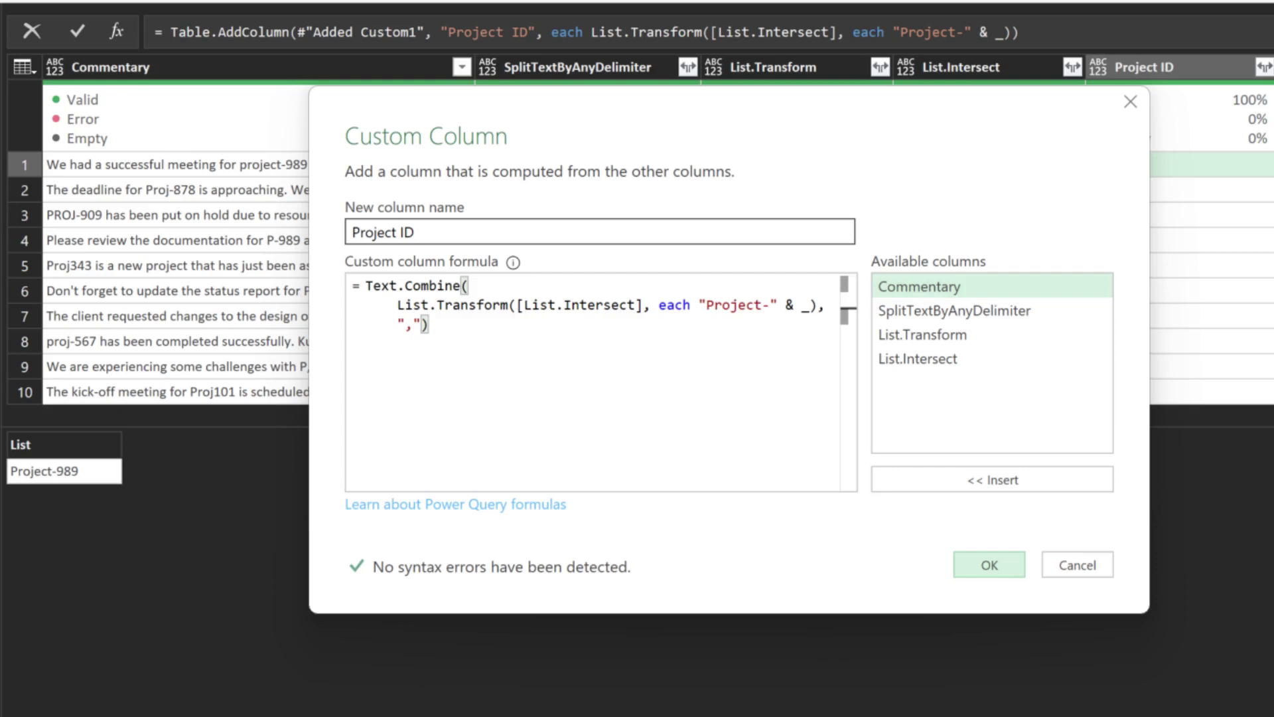
{"action": "left_click", "coordinate": [989, 565]}
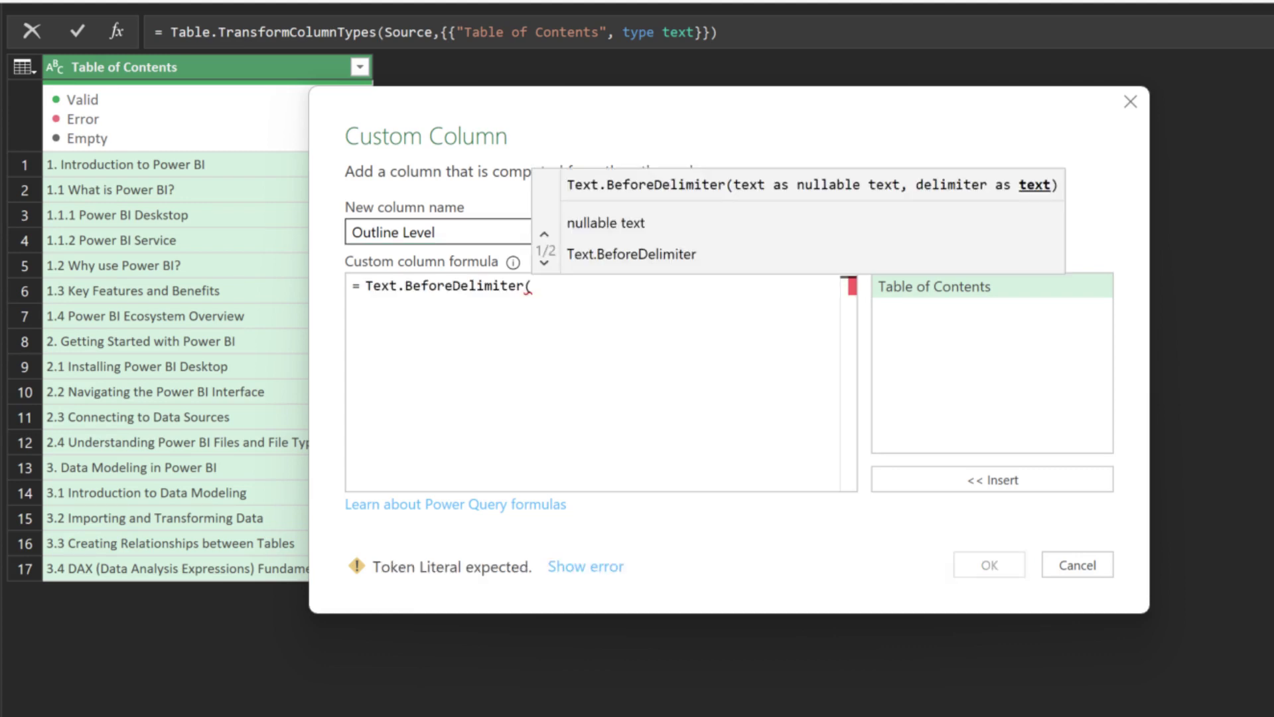
Step: In the Table of Contents table, add a custom column named Outline Level with Text.BeforeDelimiter([Table of Contents], " ")
{"action": "type", "text": "[Table of Contents],"}
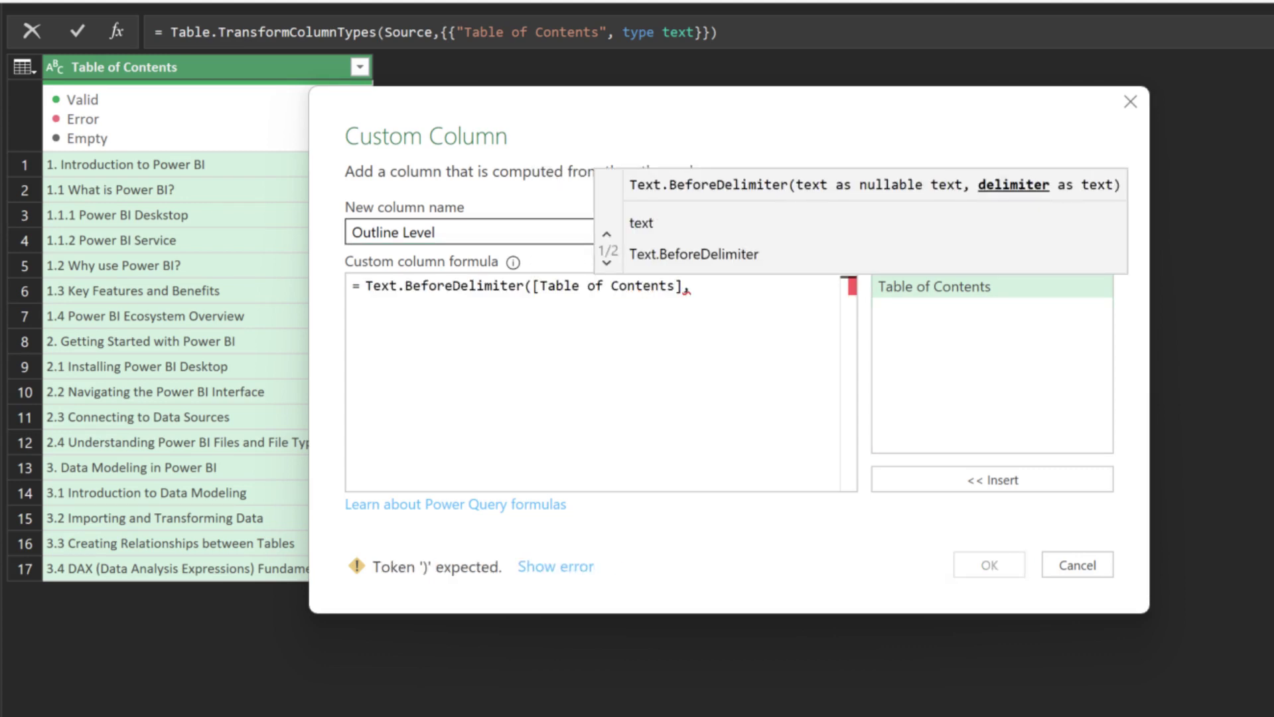
{"action": "type", "text": " \" \")"}
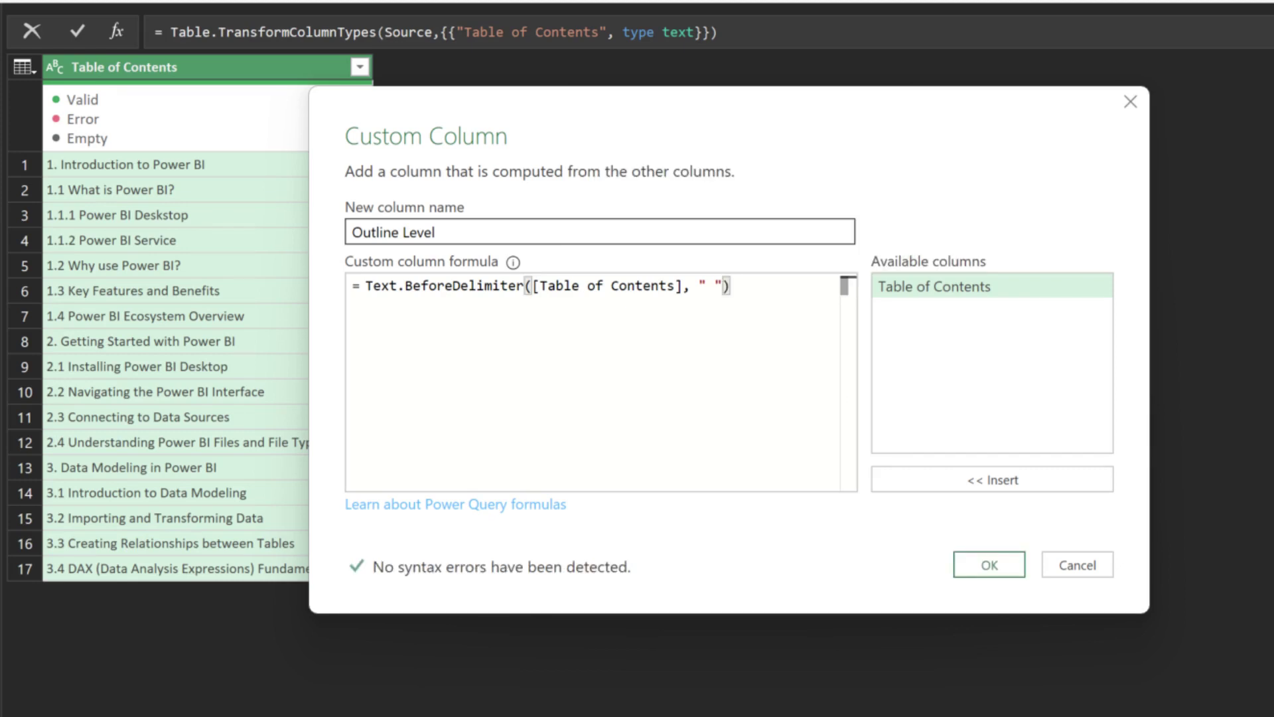
{"action": "left_click", "coordinate": [990, 564]}
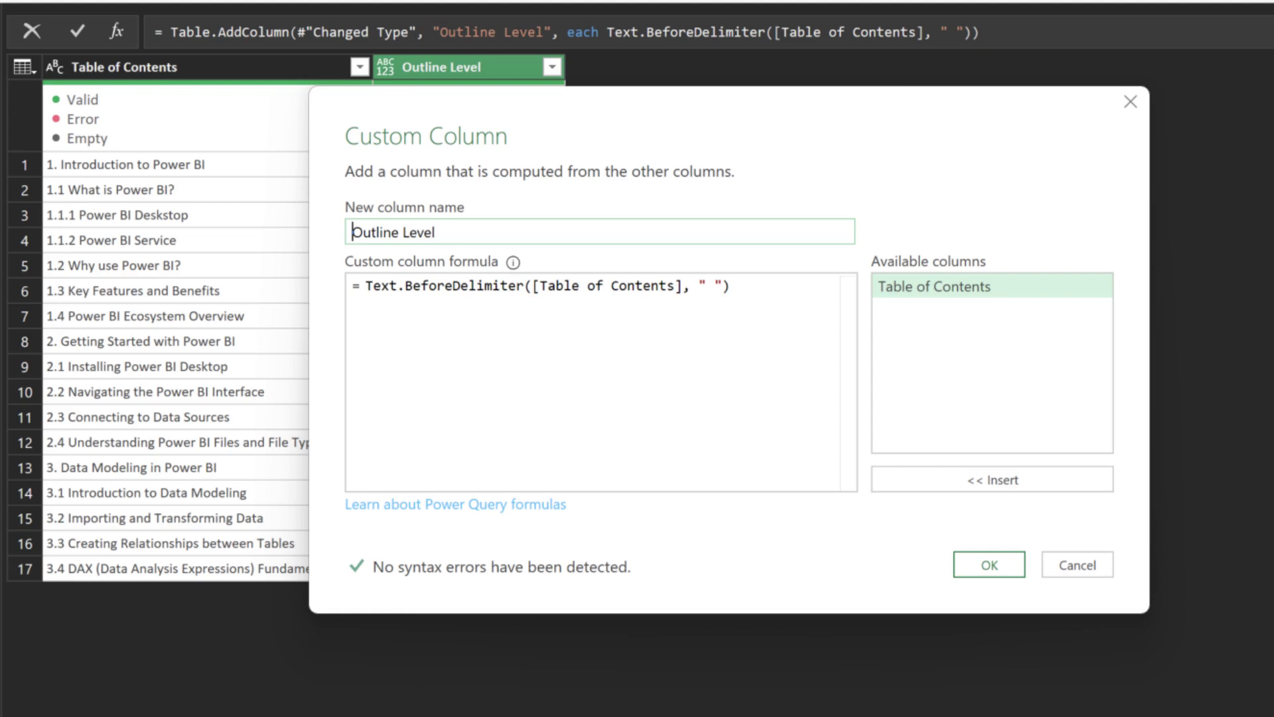
Step: Wrap the Outline Level column's formula in Text.Length
{"action": "type", "text": "Text.Length("}
{"action": "key", "text": "Return"}
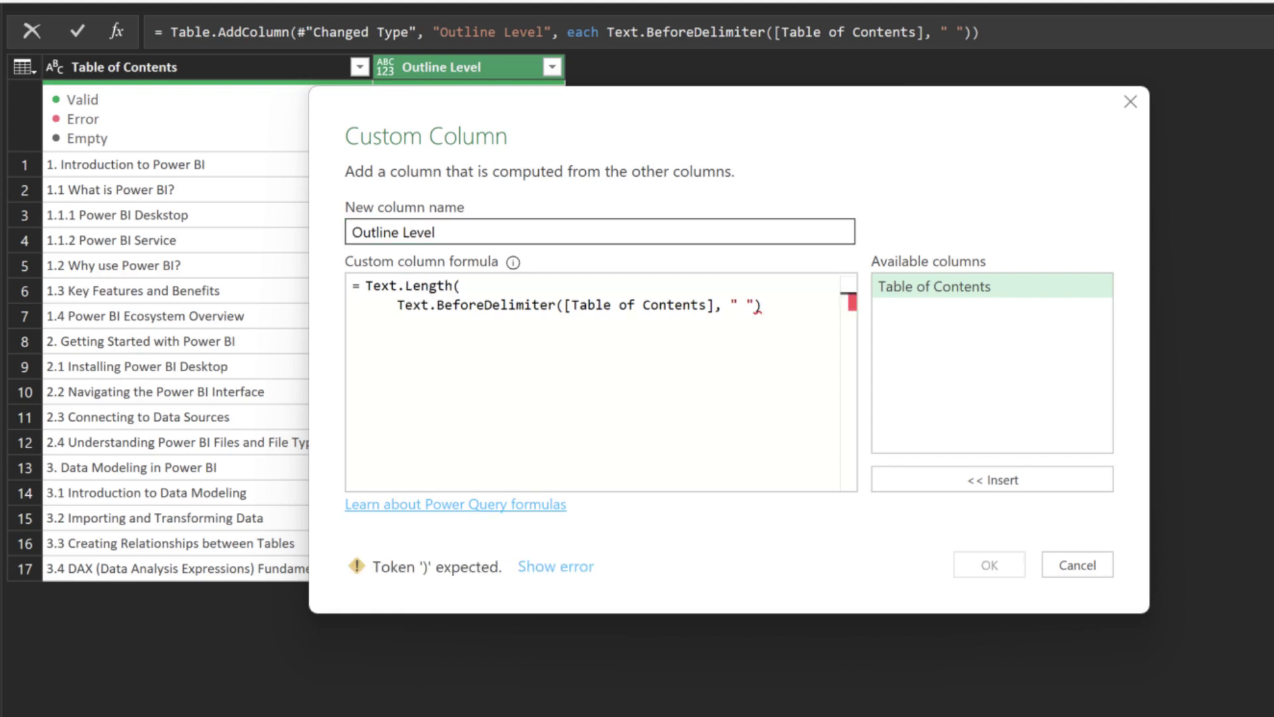
{"action": "type", "text": ")"}
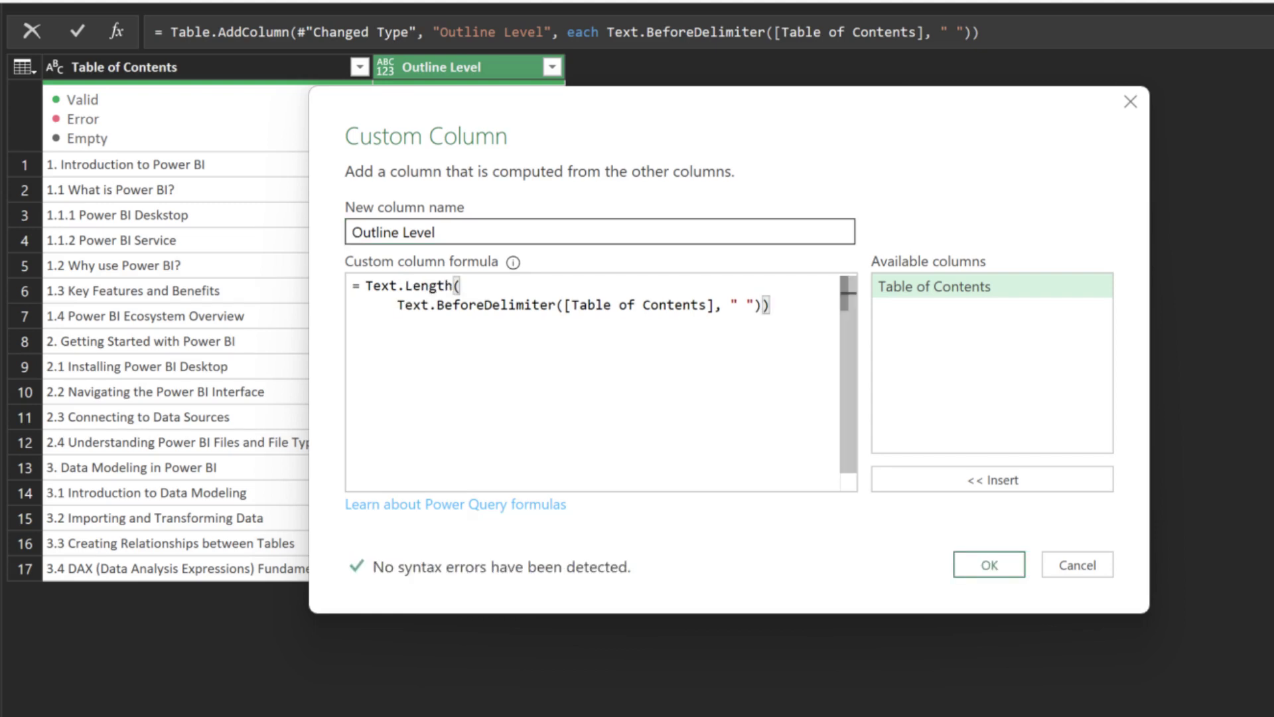
{"action": "left_click", "coordinate": [989, 565]}
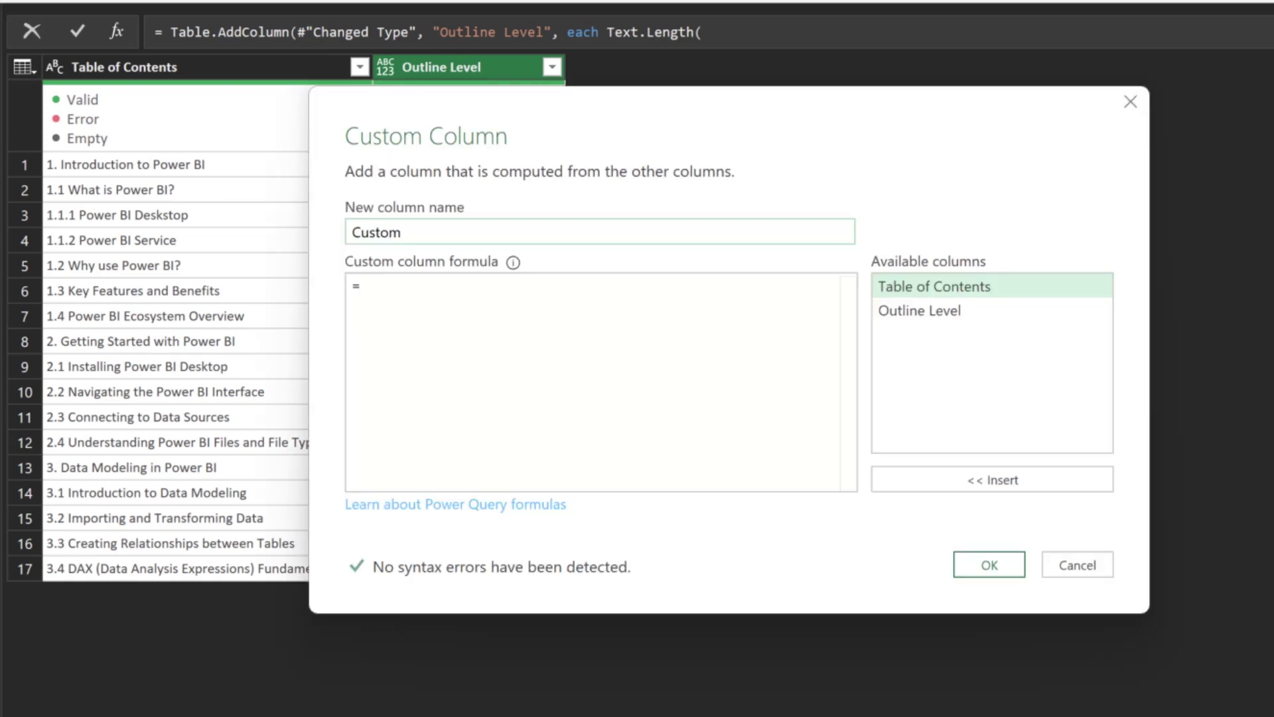
Step: Add a custom column named Table of Contents (Indent) with Text.PadStart([Table of Contents], Text.Length([Table of Contents]) + [Outline Level] - 2)
{"action": "type", "text": "Table of Contents (Indent)"}
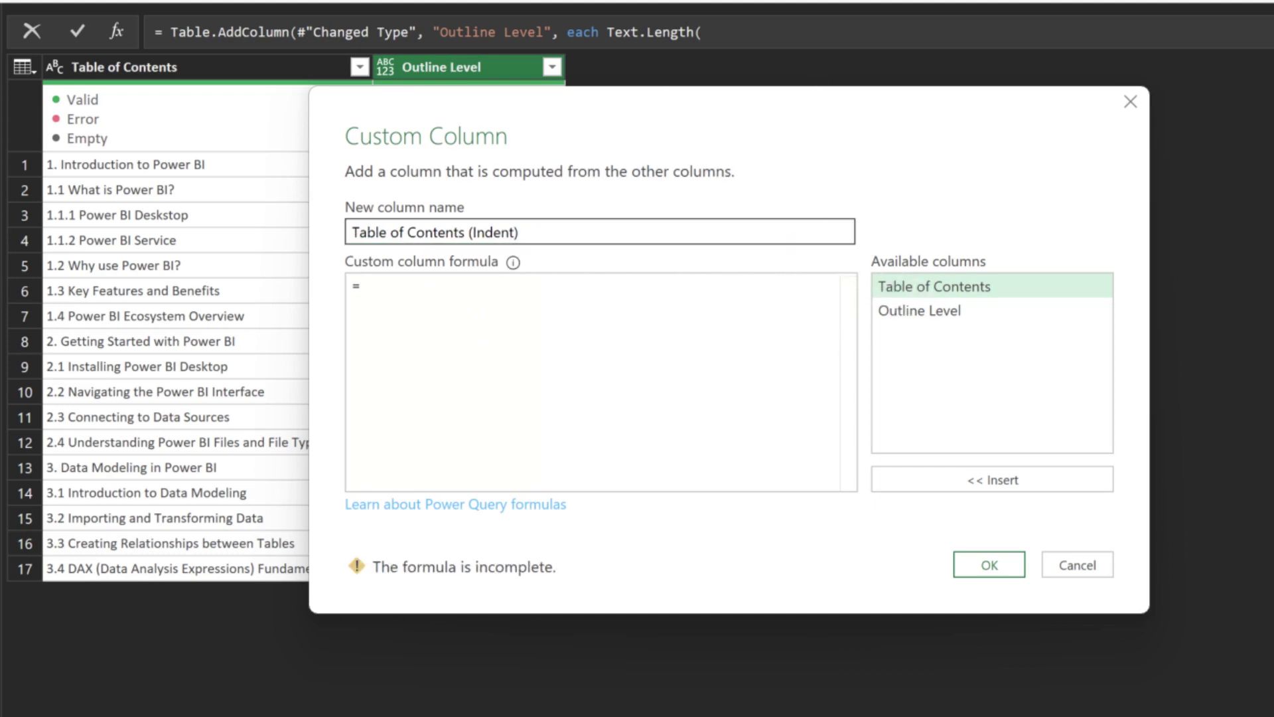
{"action": "type", "text": "Text.PadStart("}
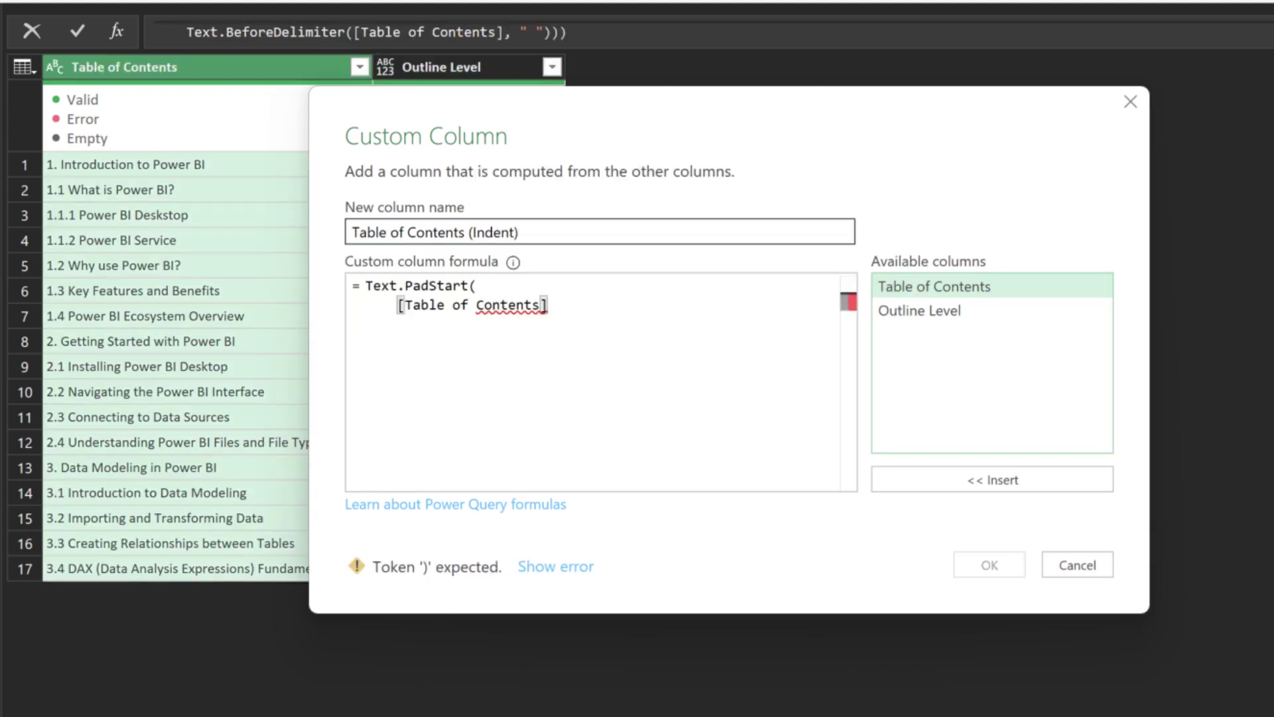
{"action": "type", "text": ","}
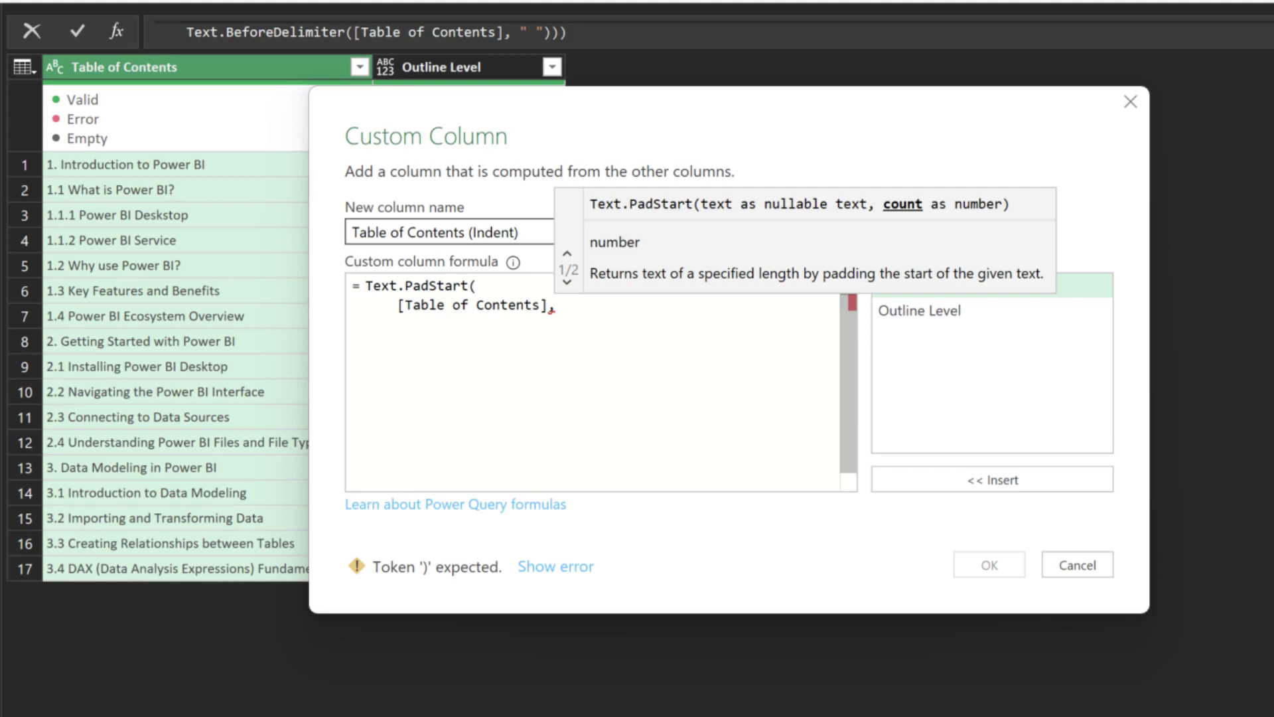
{"action": "key", "text": "Return"}
{"action": "type", "text": "Text.Length("}
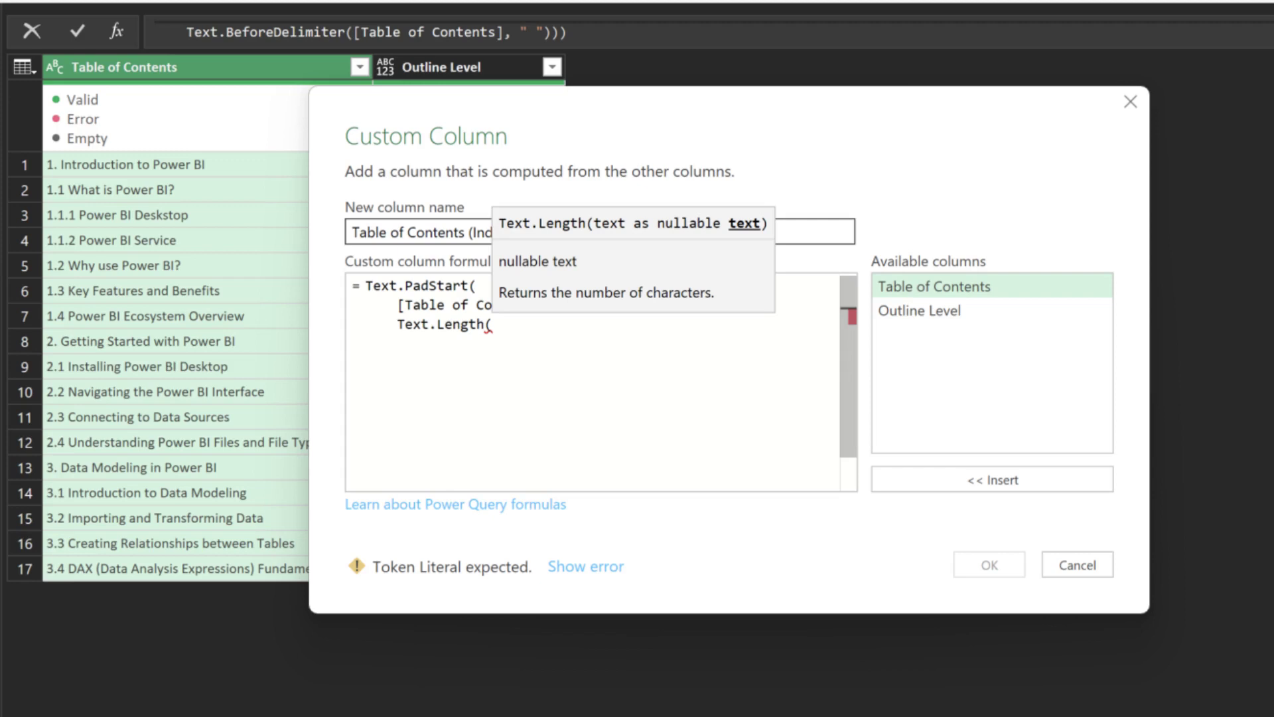
{"action": "type", "text": "[Table of Contents]) + "}
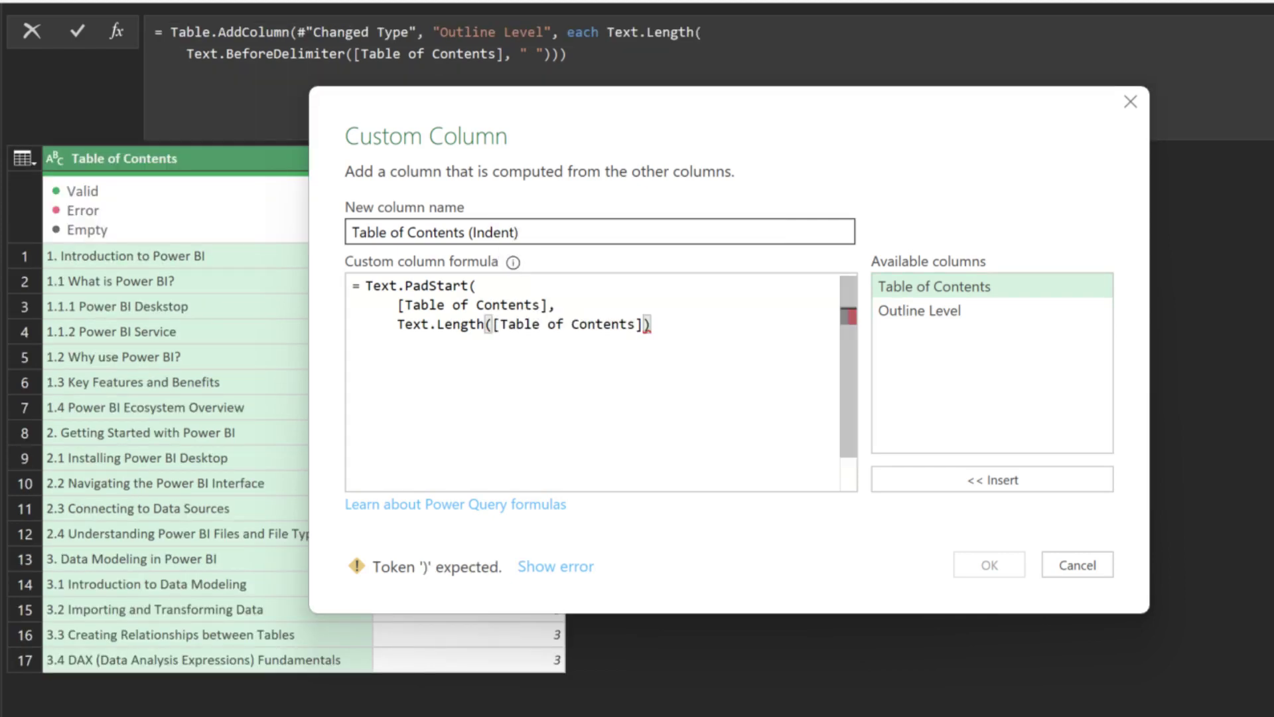
{"action": "type", "text": "[Outline Level]"}
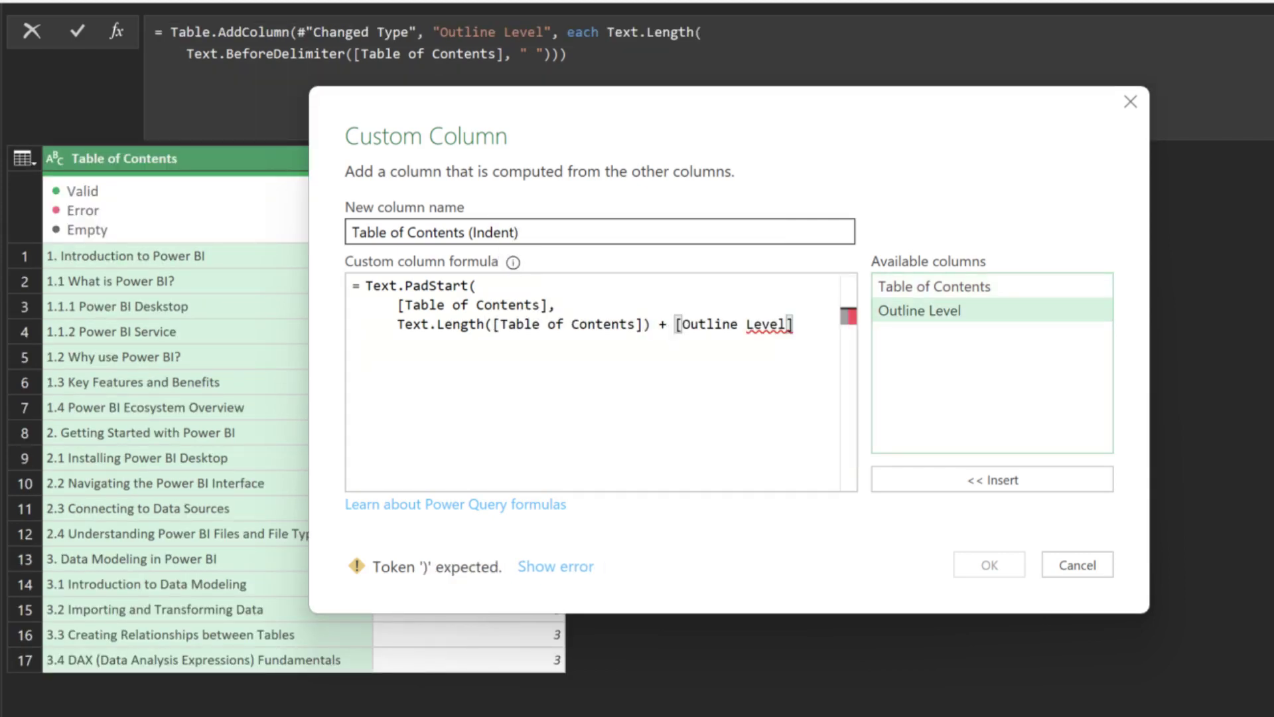
{"action": "type", "text": " - 2)"}
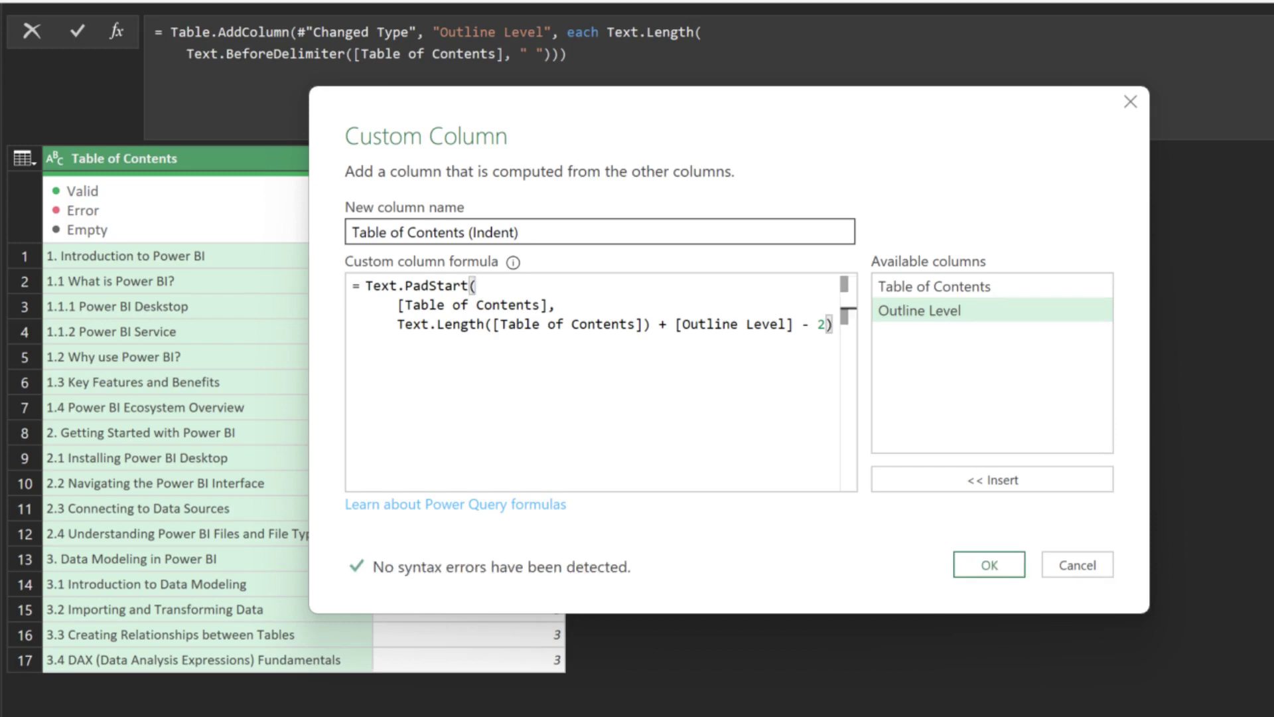
{"action": "left_click", "coordinate": [989, 565]}
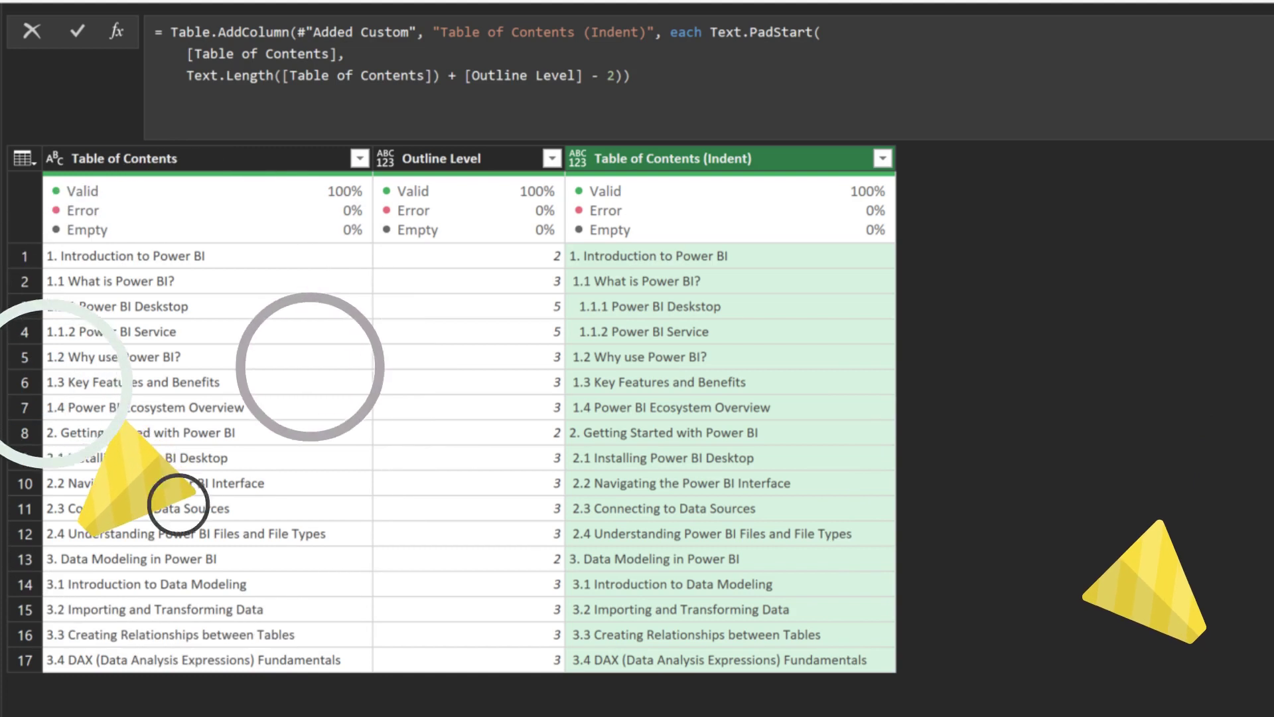